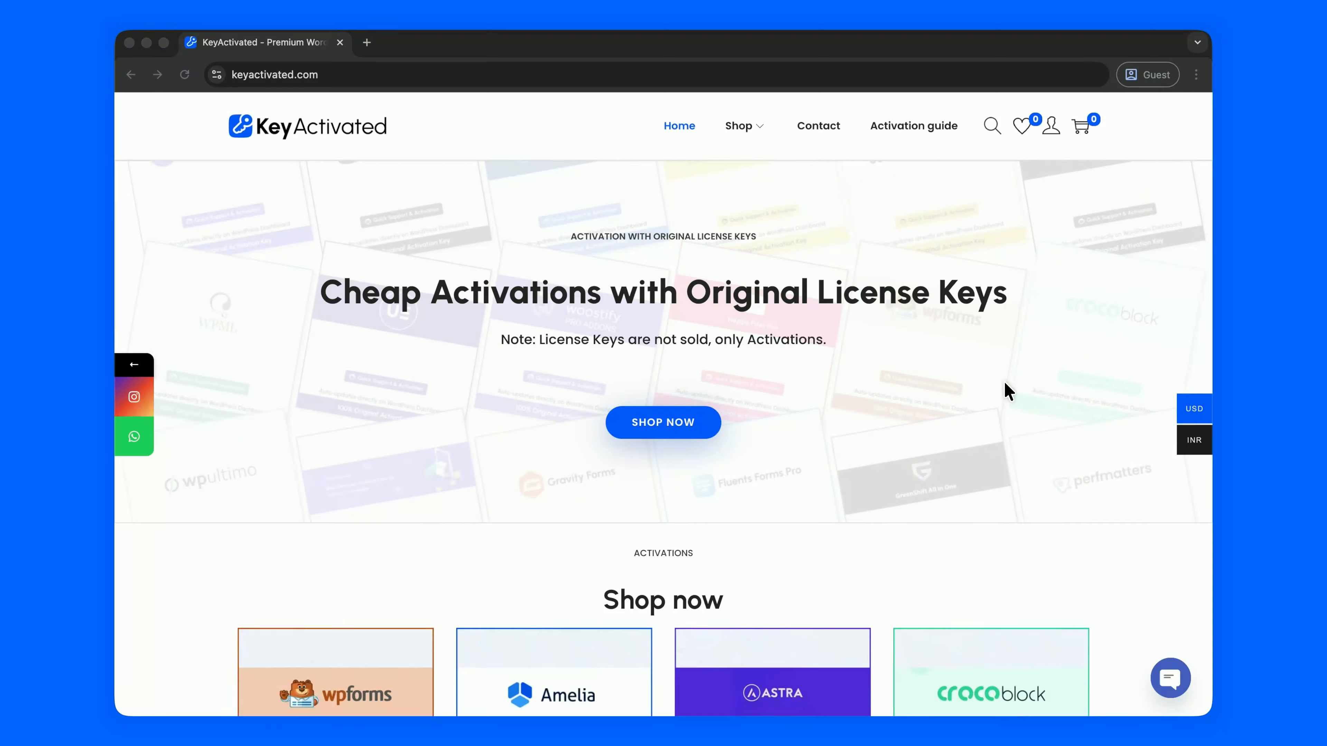
- Search the store for 'eventin', add Eventin Pro (1 Domain Activation) to the cart, and check out
left_click(991, 127)
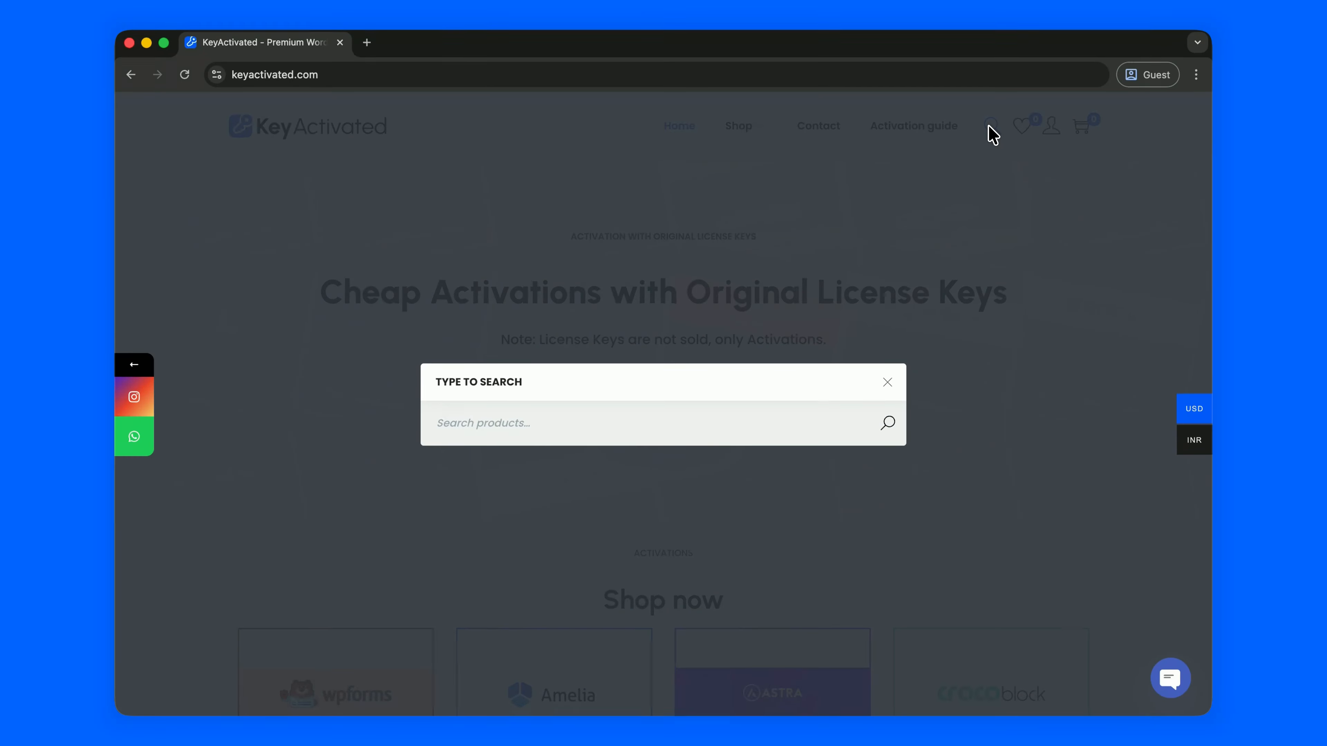
type("eventin")
key("Return")
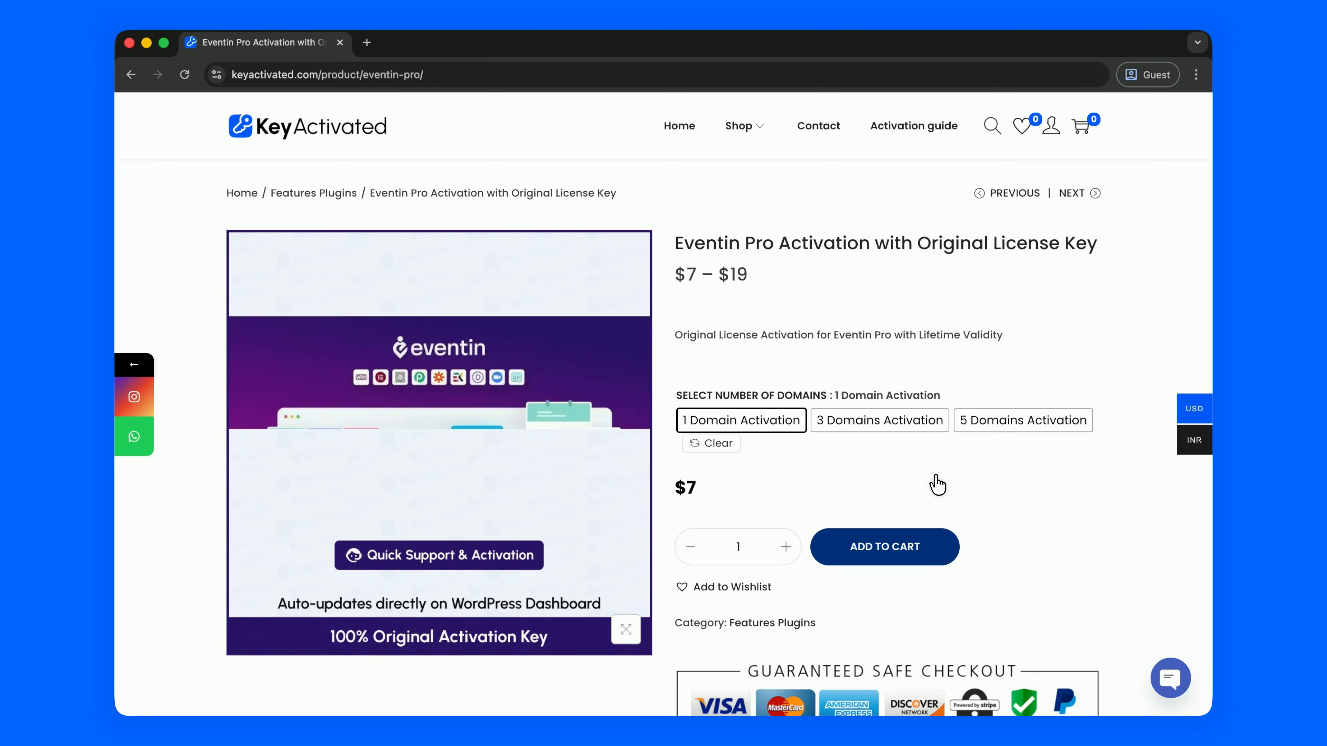
left_click(894, 553)
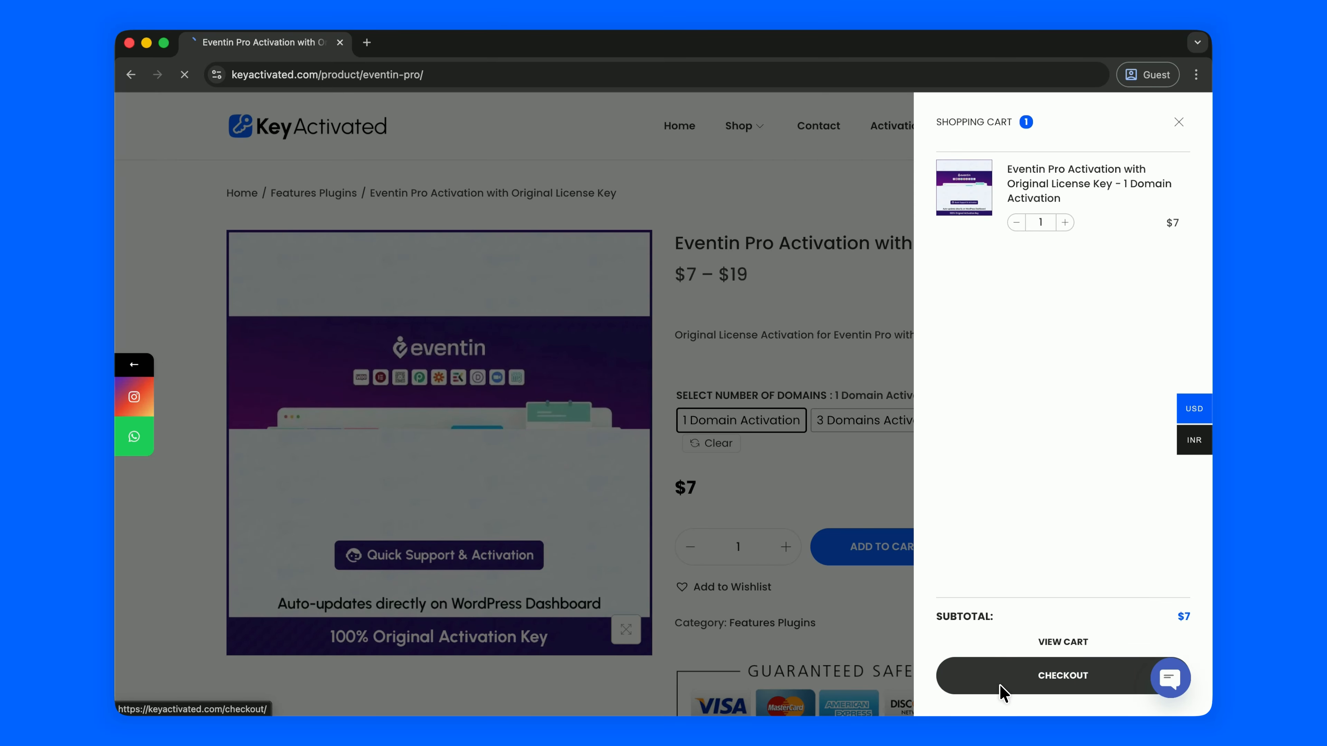
left_click(1004, 682)
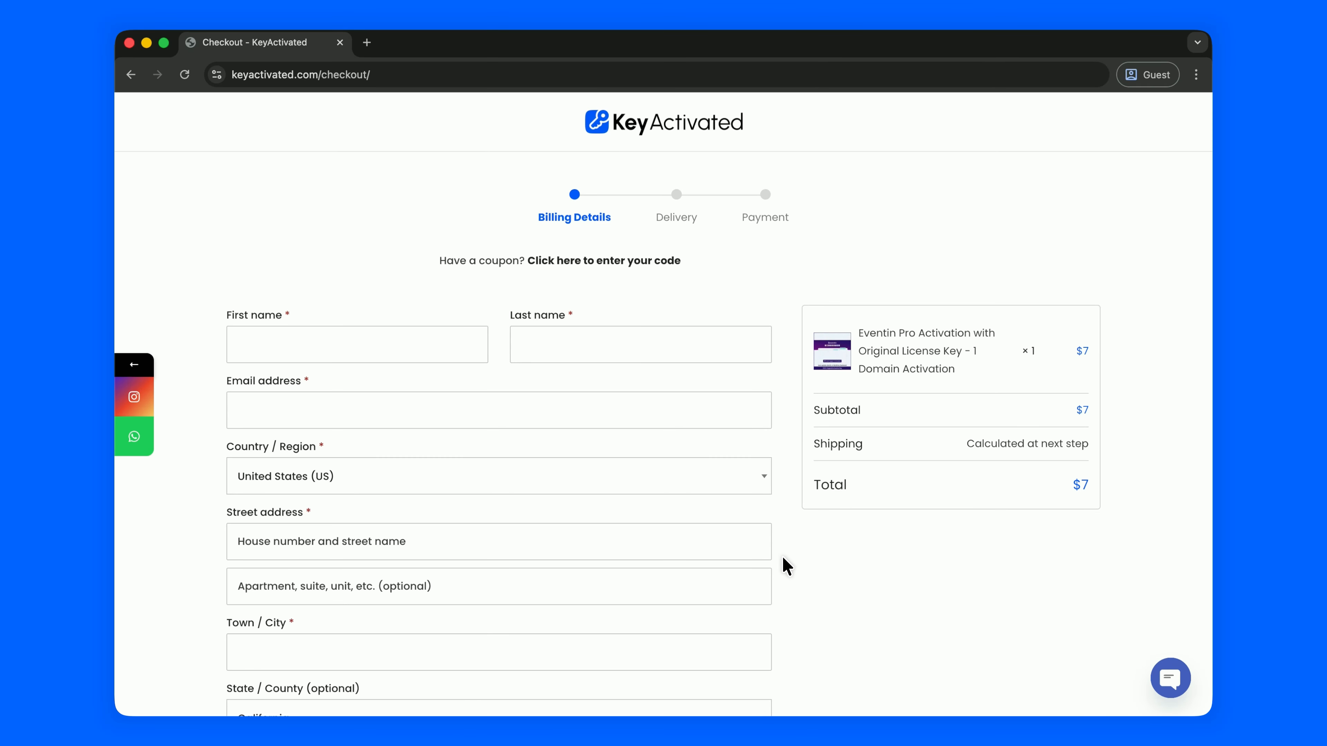
- Scroll down and back up through the checkout billing form
scroll(786, 566, "down", 6)
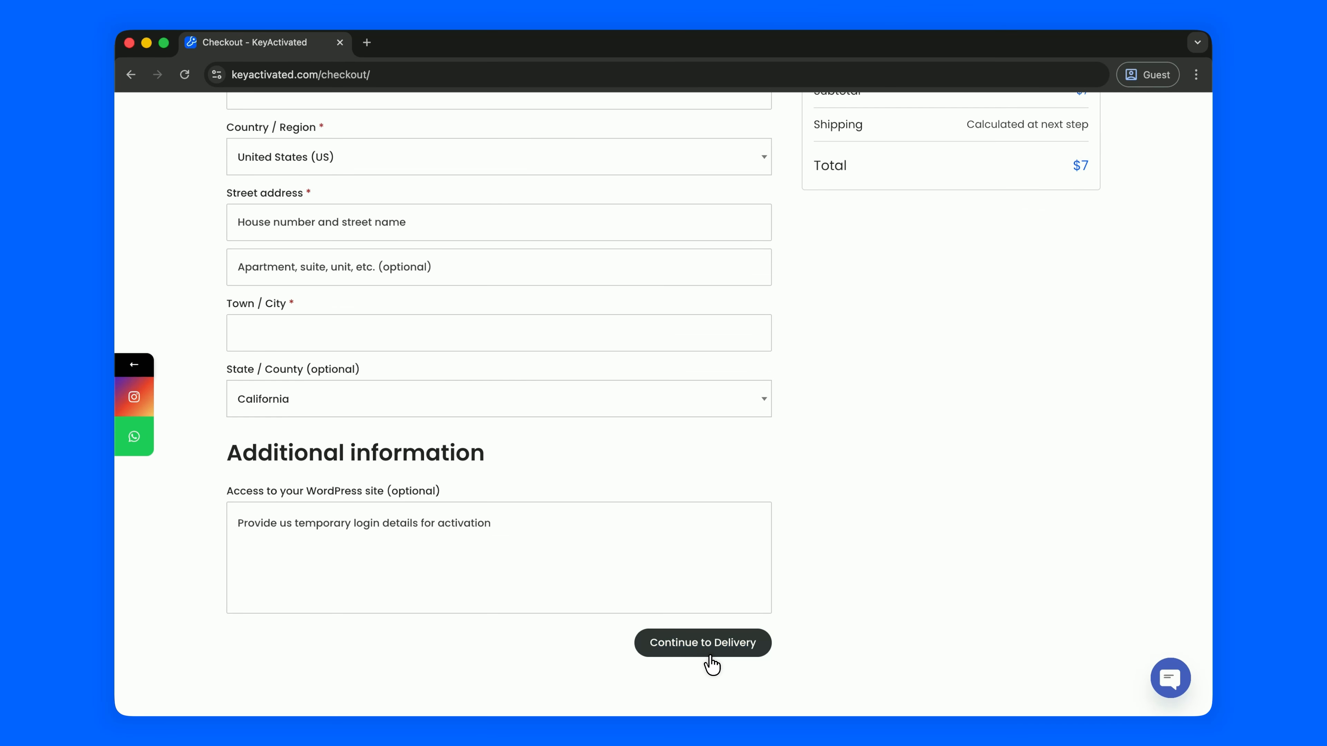
scroll(826, 454, "up", 7)
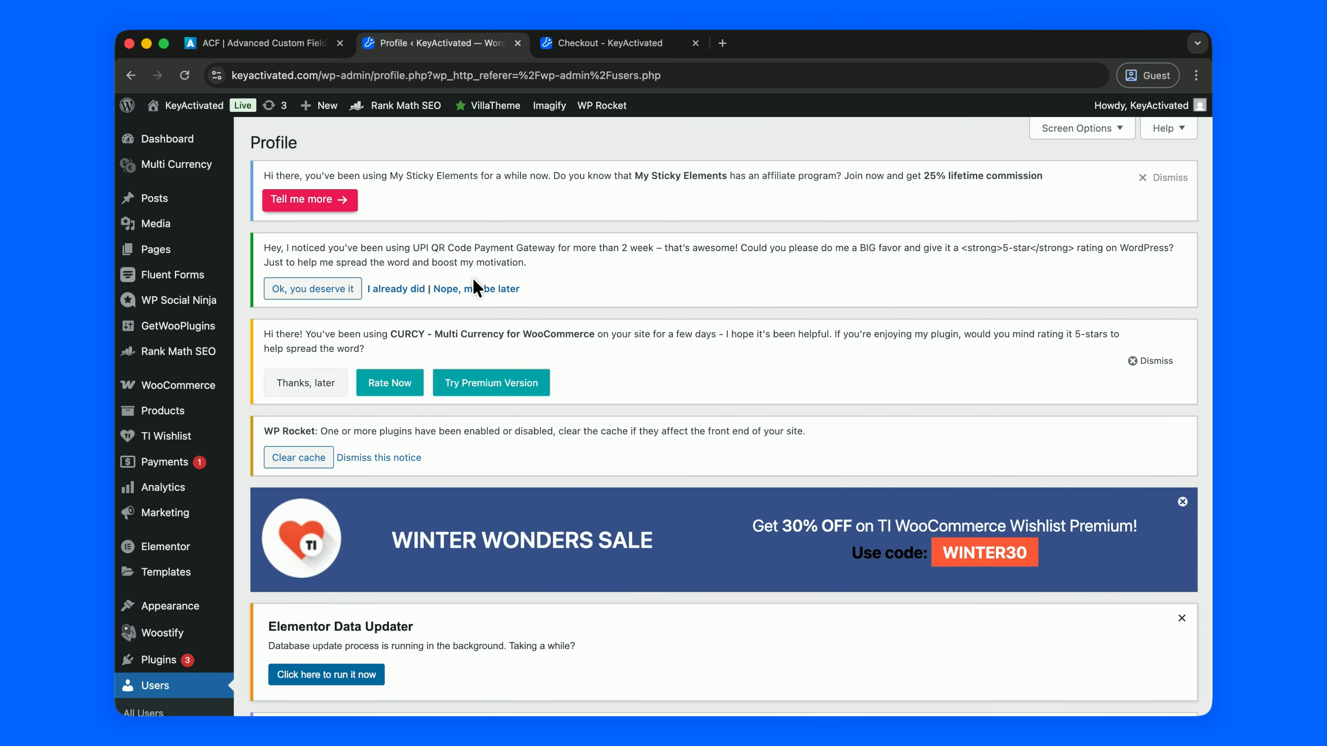
- Search the plugin directory for 'aam' and confirm Advanced Access Manager shows Active
scroll(122, 591, "down", 7)
mouse_move(202, 424)
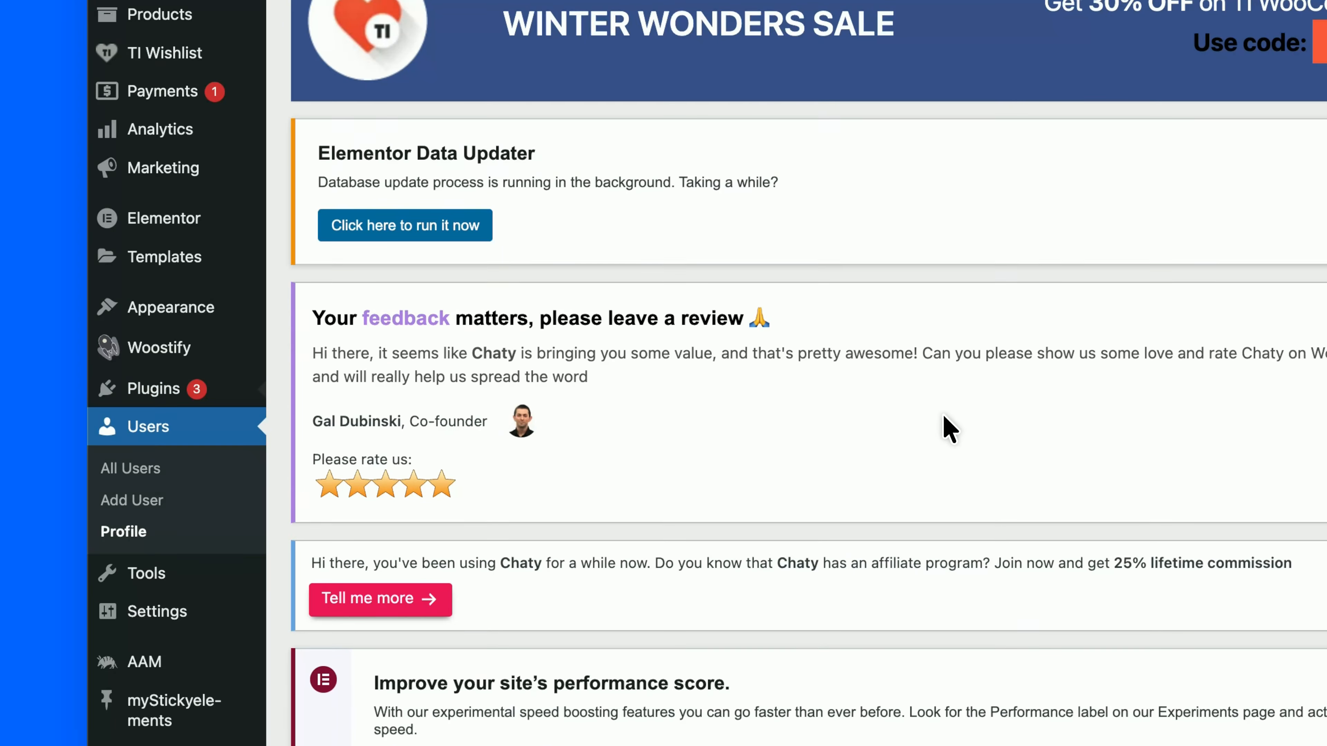
scroll(1018, 430, "up", 8)
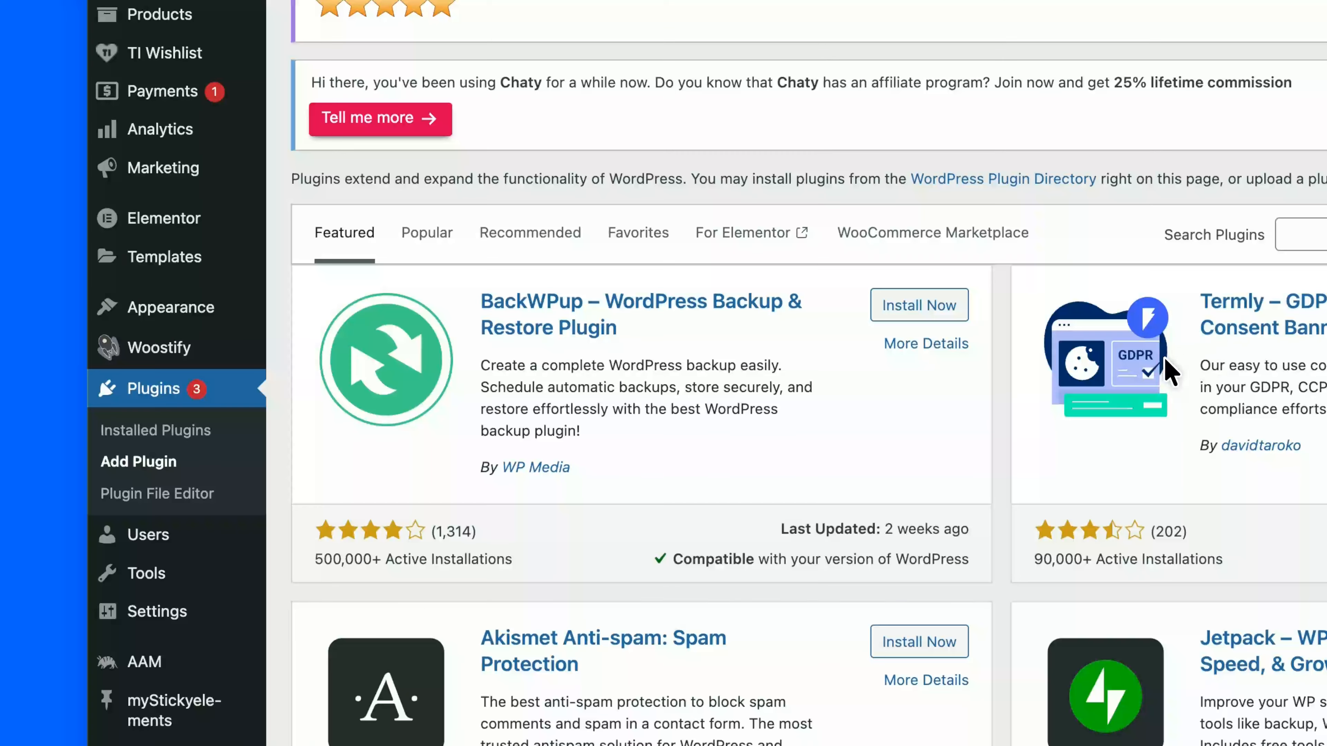
left_click(1301, 233)
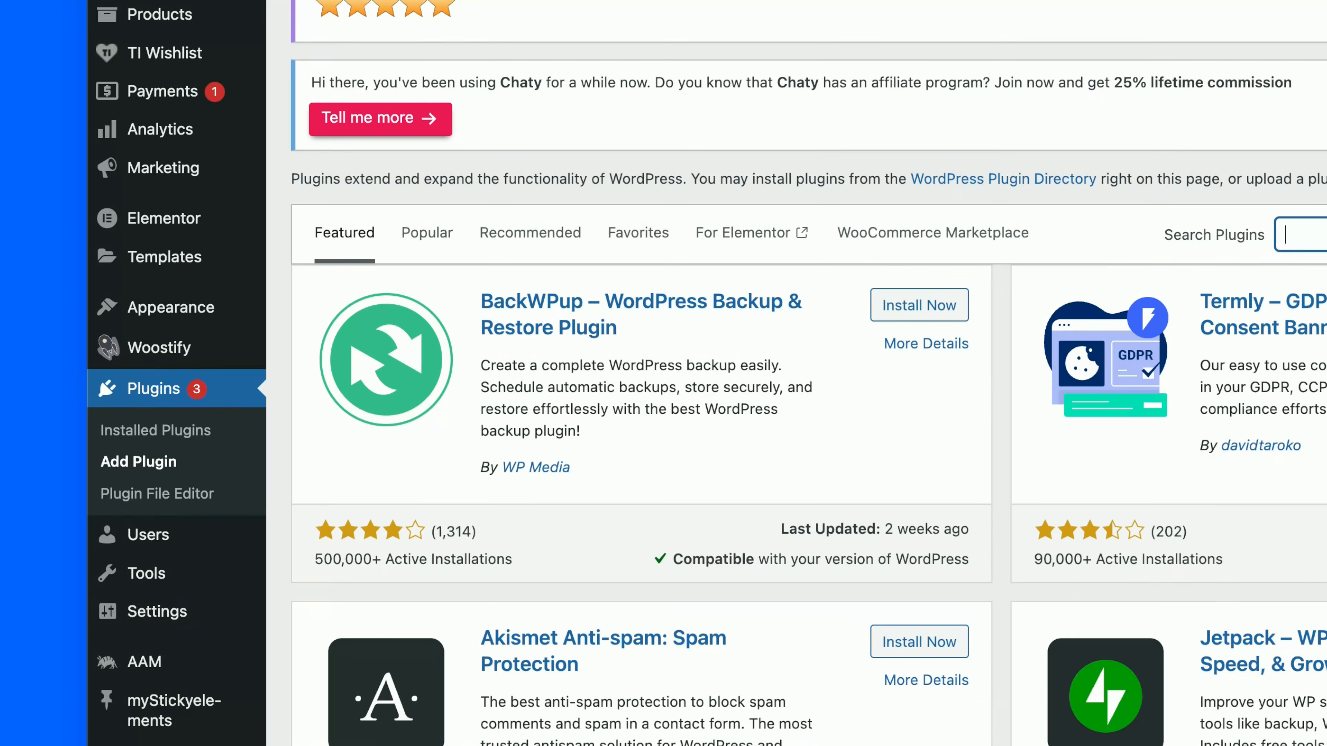
type("aam")
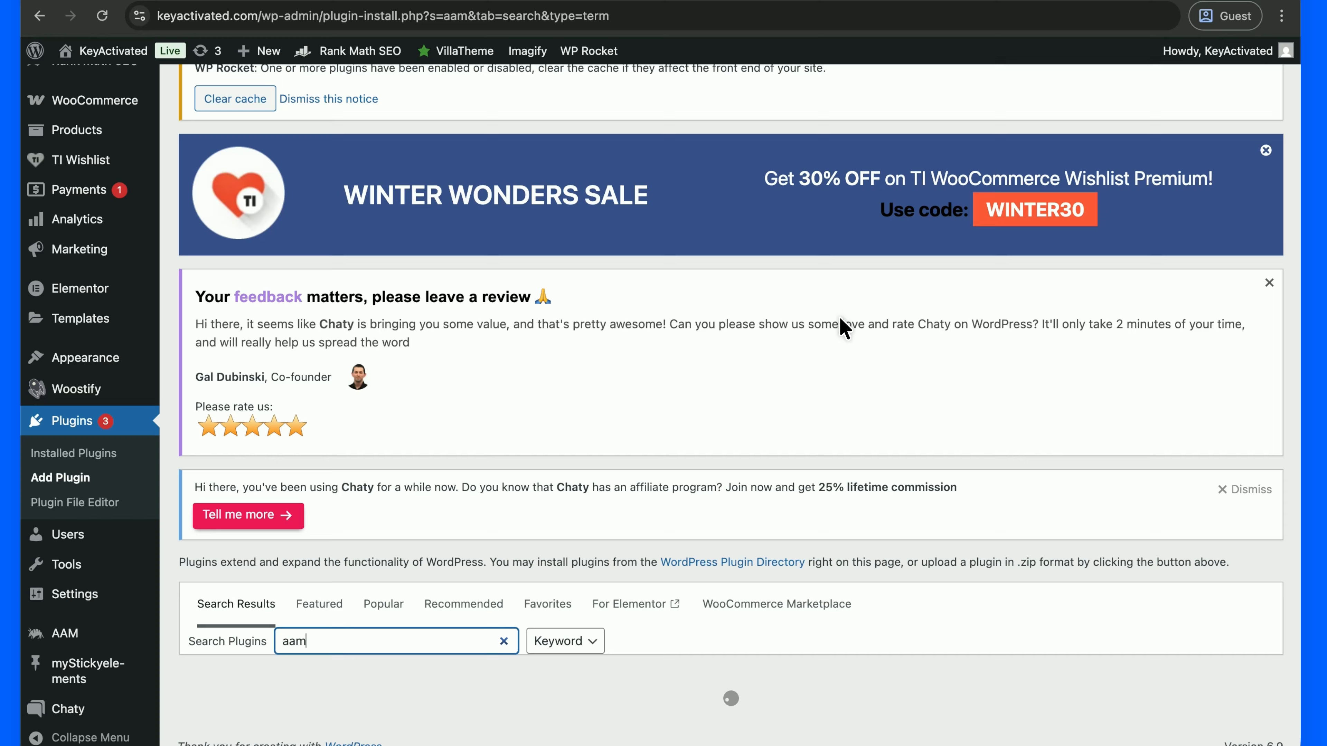
scroll(818, 348, "down", 3)
scroll(818, 348, "down", 1)
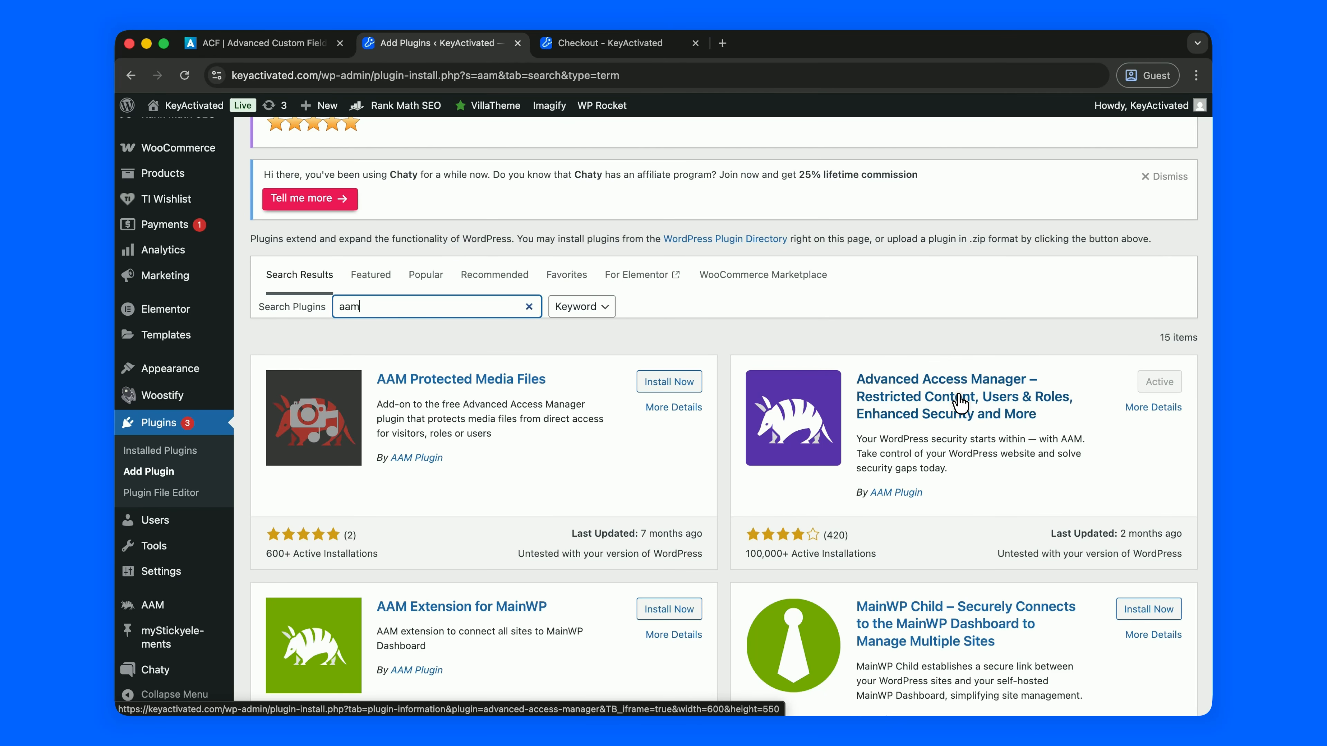
- Open the AAM page and review the listed site roles, including Affiliate
left_click(177, 605)
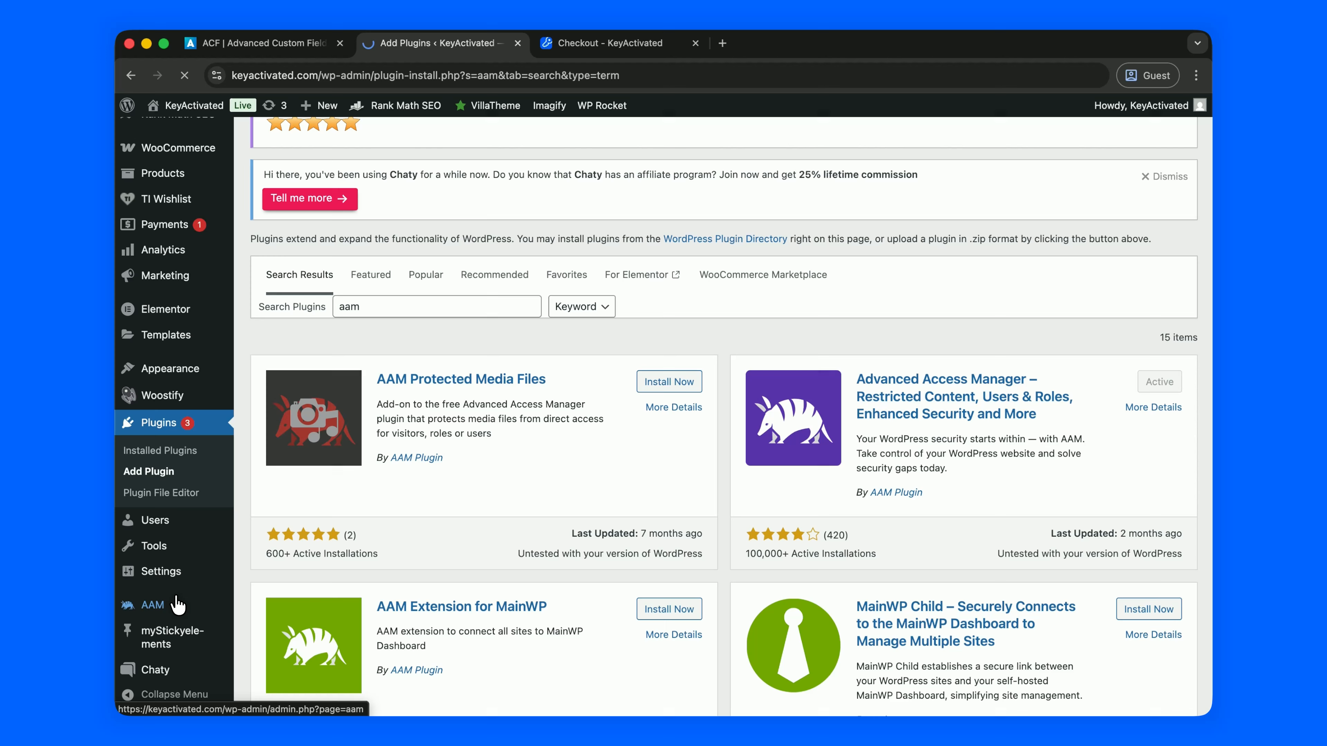
scroll(312, 429, "down", 15)
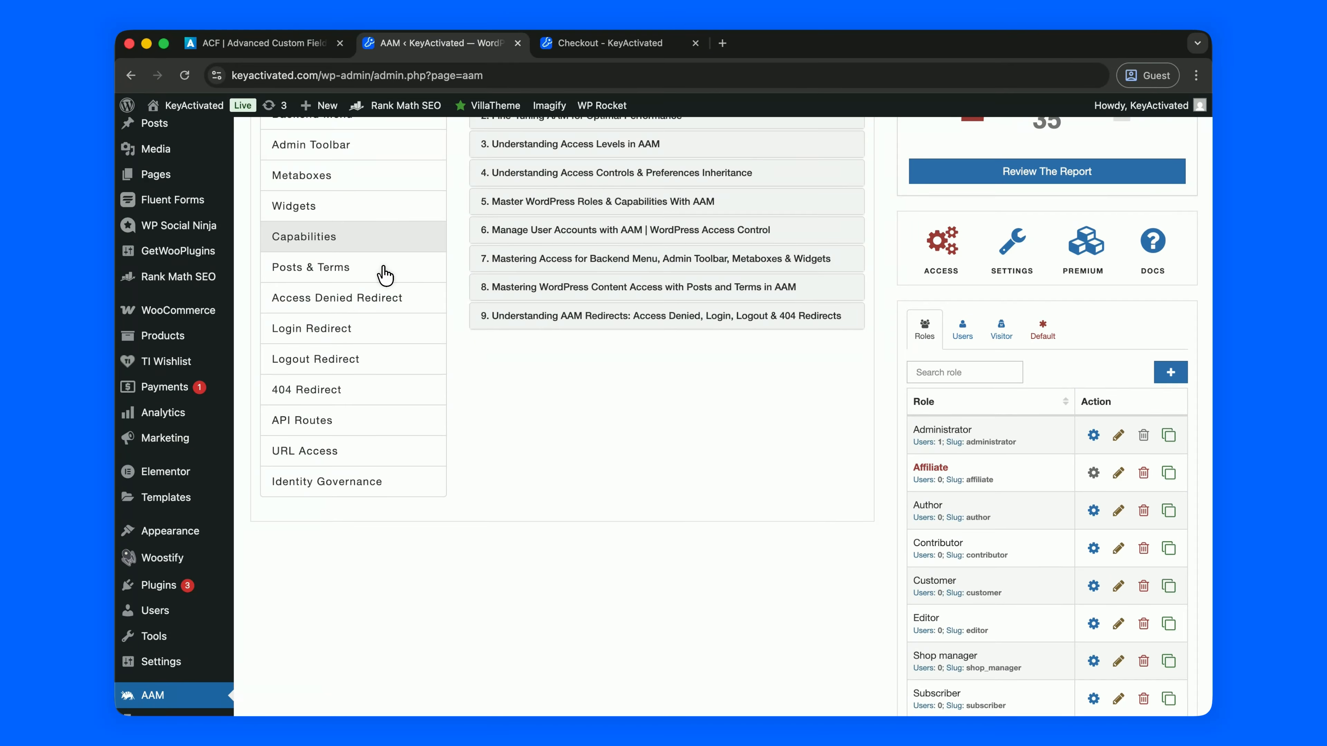
scroll(379, 232, "down", 1)
- Start a new user with username Temp, the new user's e-mail, and a custom password
mouse_move(173, 607)
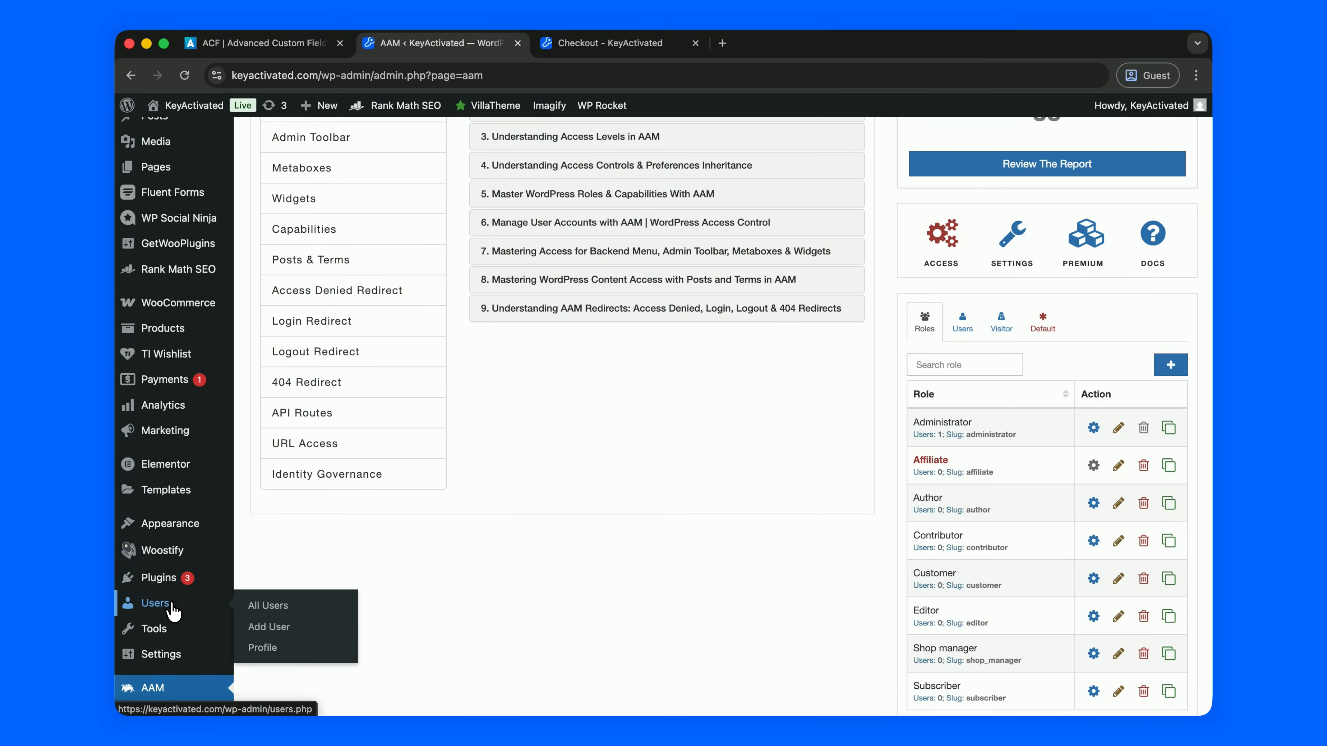
left_click(290, 618)
scroll(546, 419, "down", 5)
left_click(545, 223)
type("Temp")
left_click(545, 267)
type("Temp@temp.com")
triple_click(480, 481)
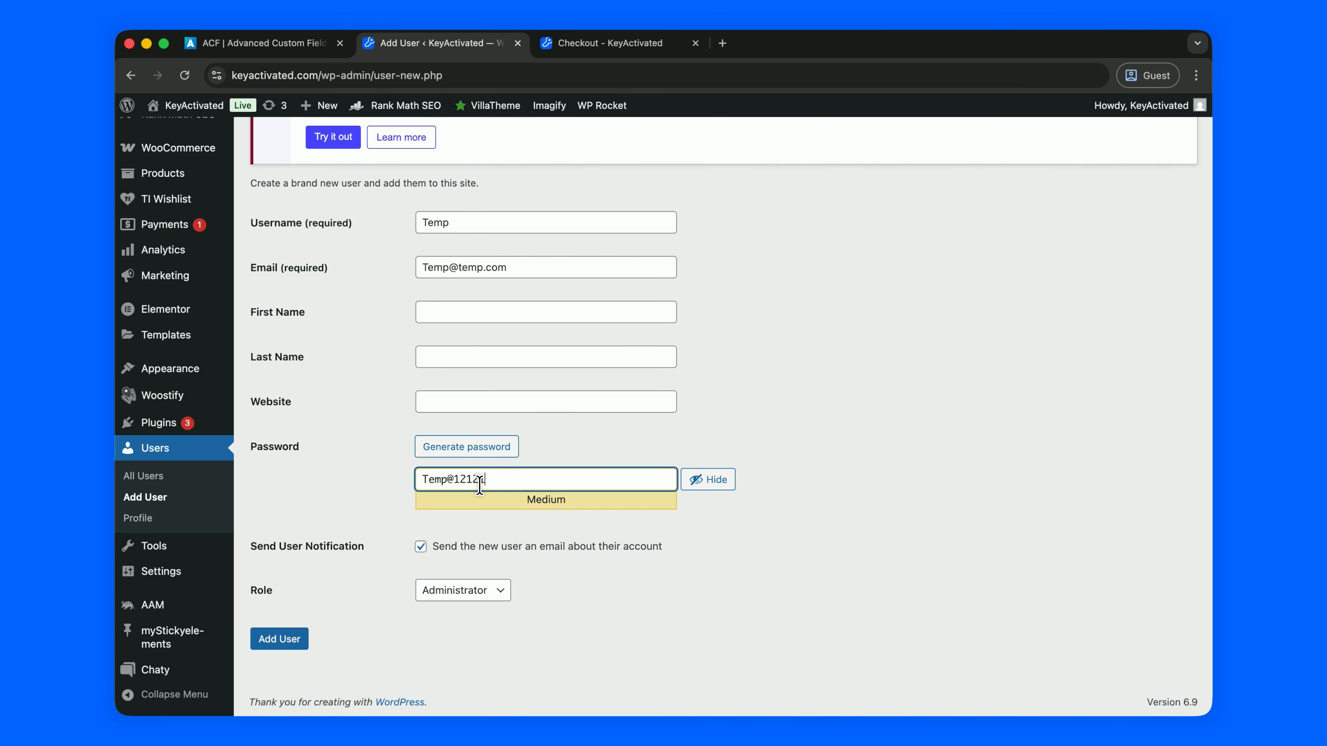
- Keep the role as Administrator and create the Temp user
left_click(438, 591)
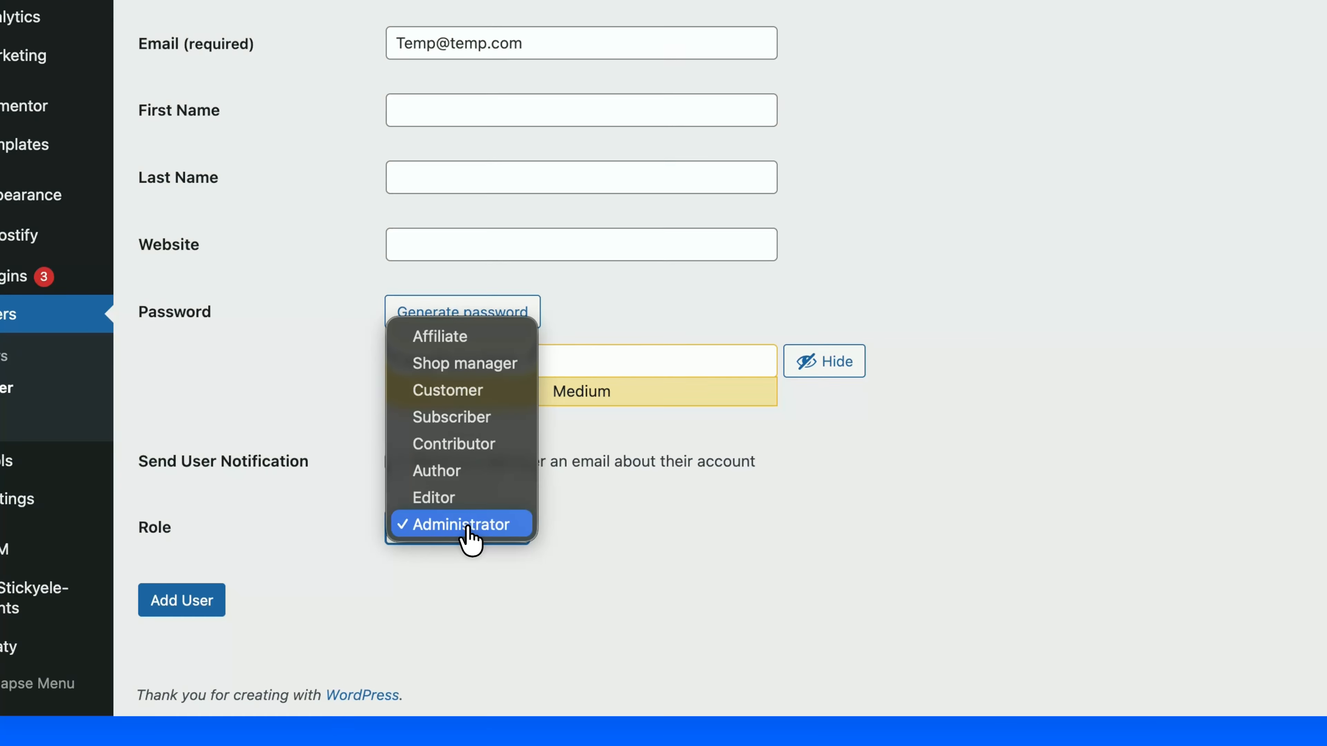
left_click(430, 595)
left_click(188, 601)
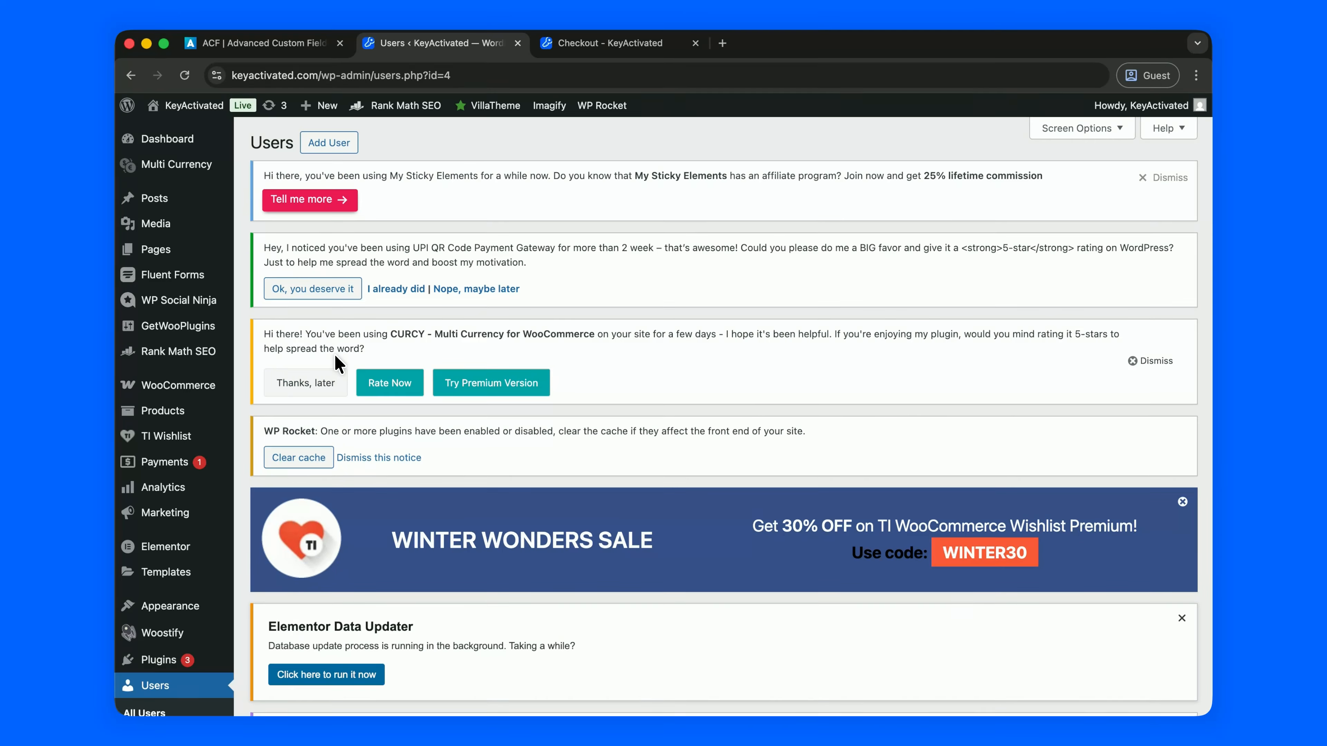
scroll(339, 364, "down", 10)
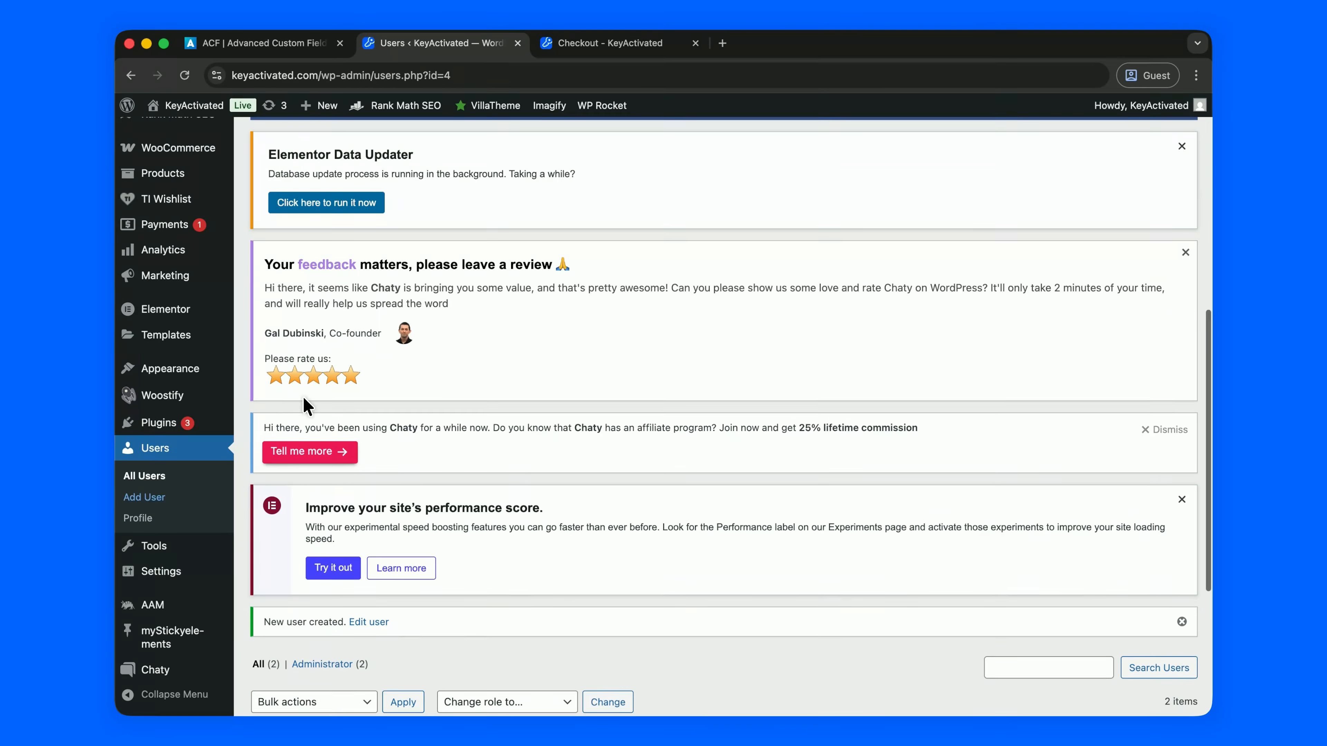
- In AAM, switch to the Users list and load the Temp user's access settings
left_click(151, 609)
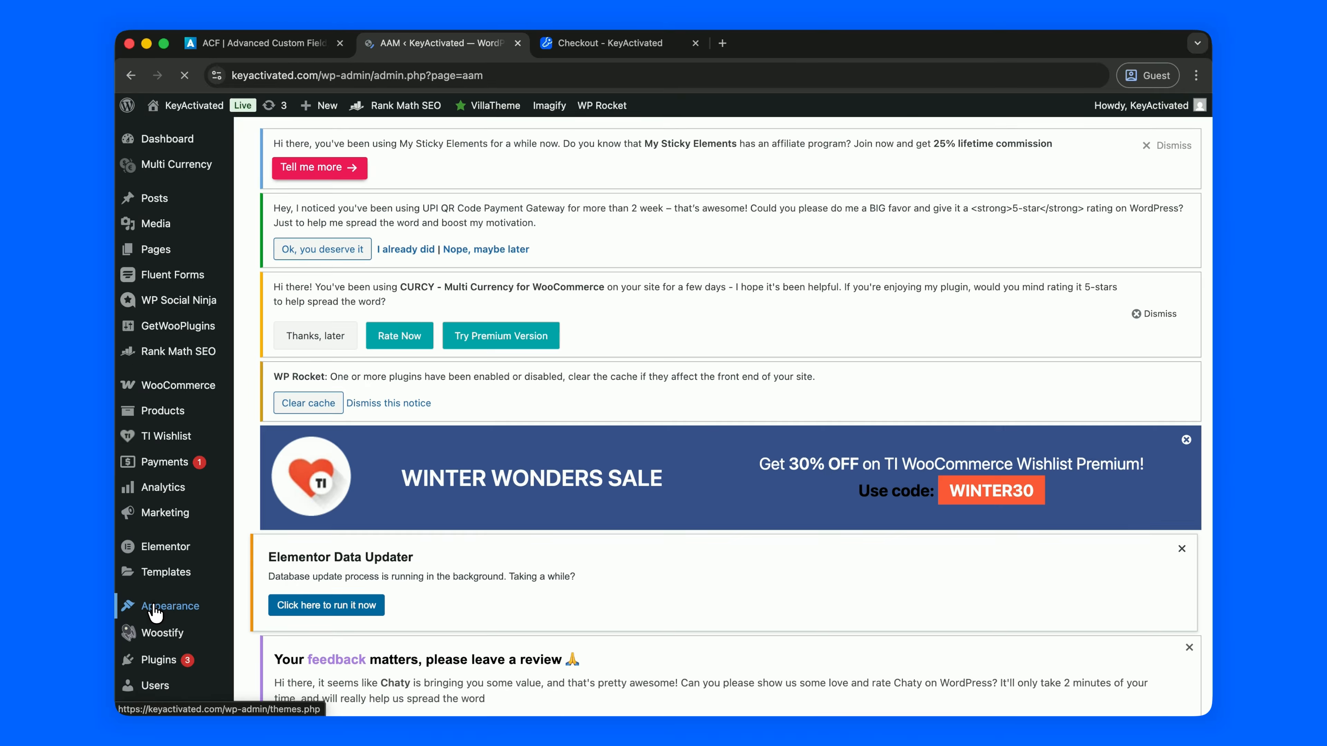
scroll(509, 533, "down", 15)
scroll(506, 533, "down", 6)
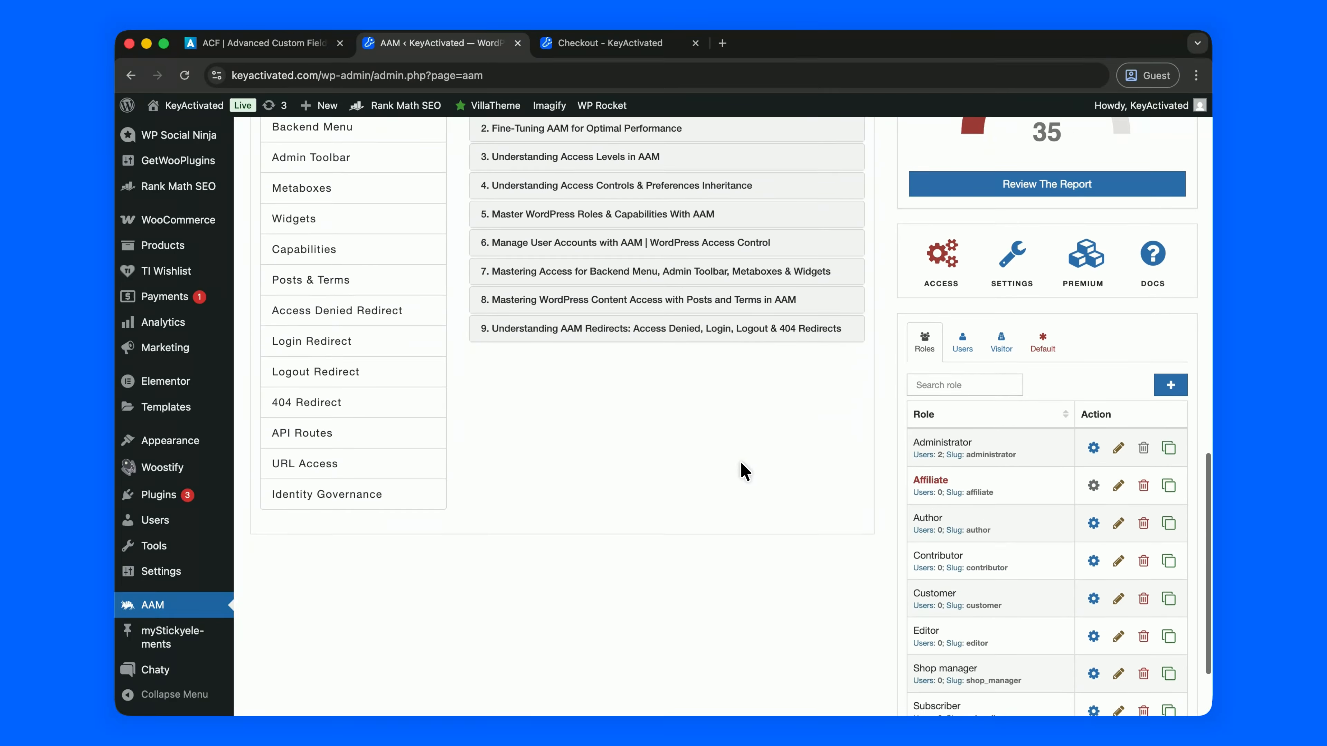
left_click(963, 342)
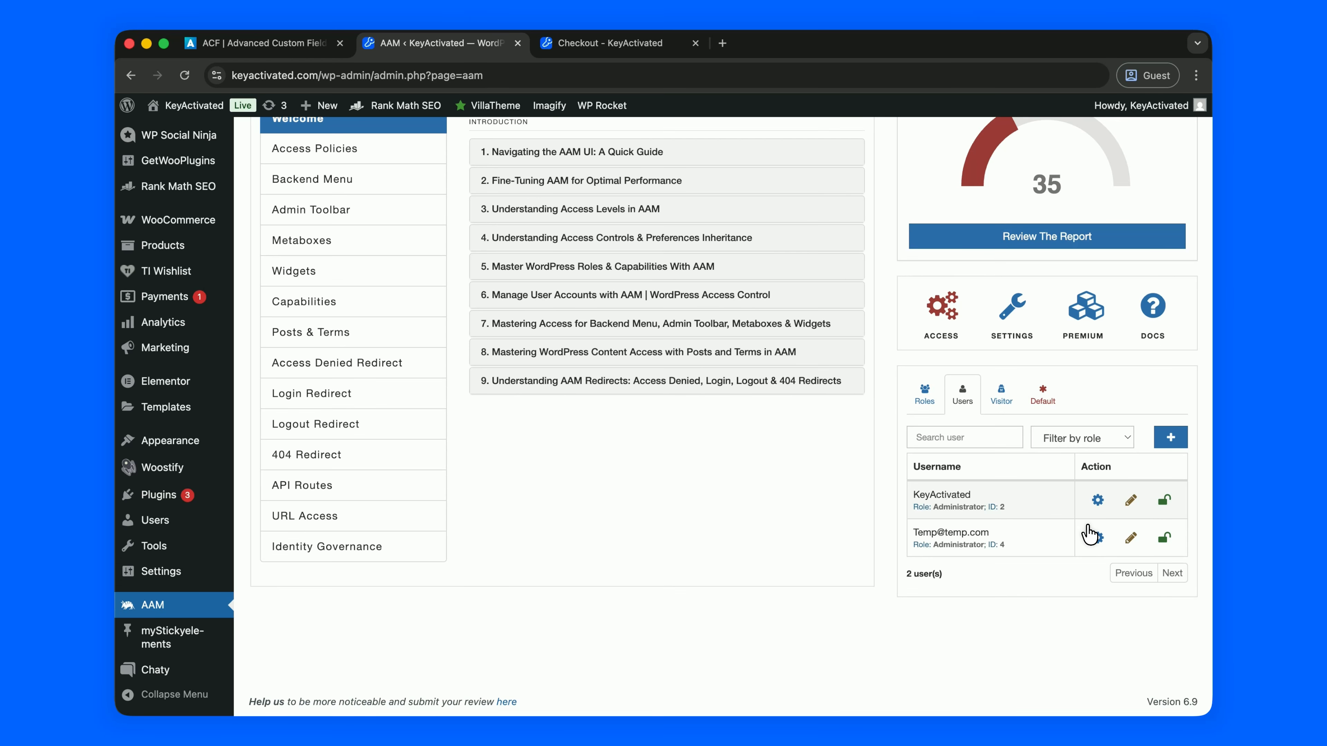
left_click(1098, 540)
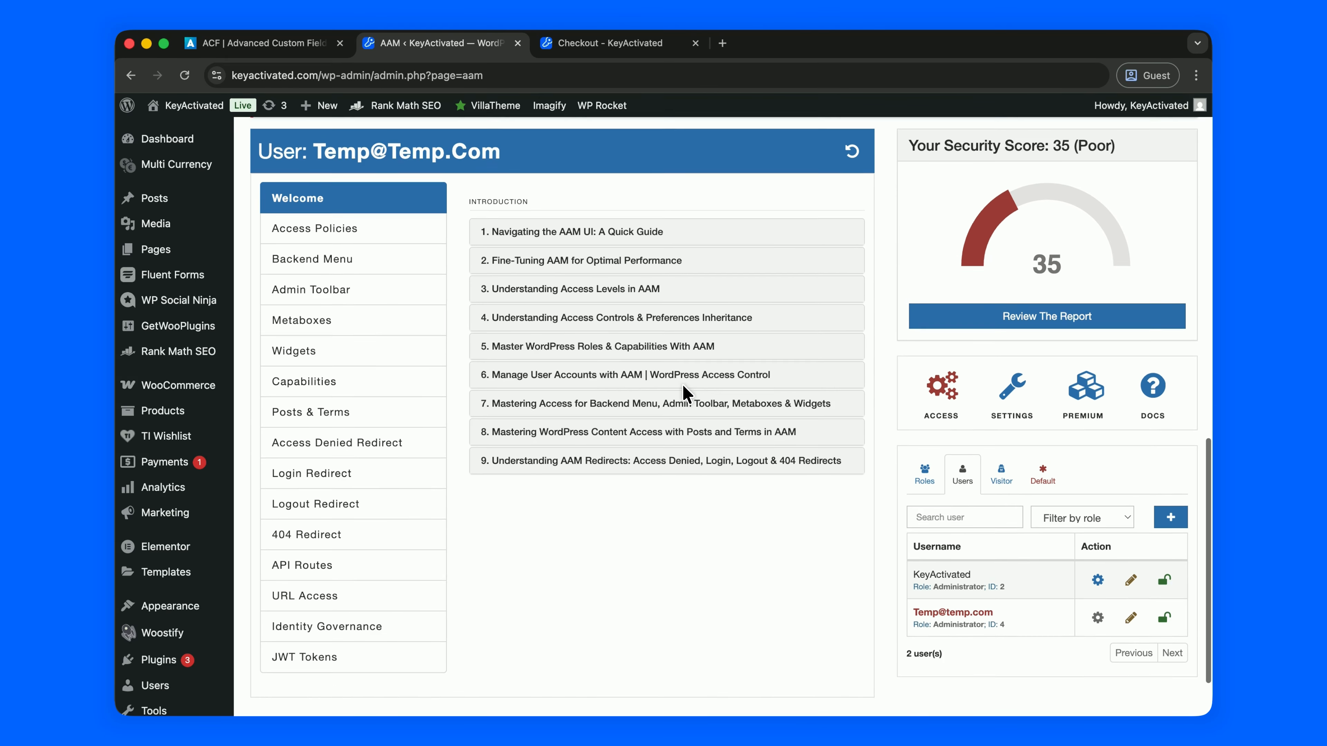
- Show Temp's Backend Menu settings and scroll through the menu items back to Dashboard
left_click(374, 312)
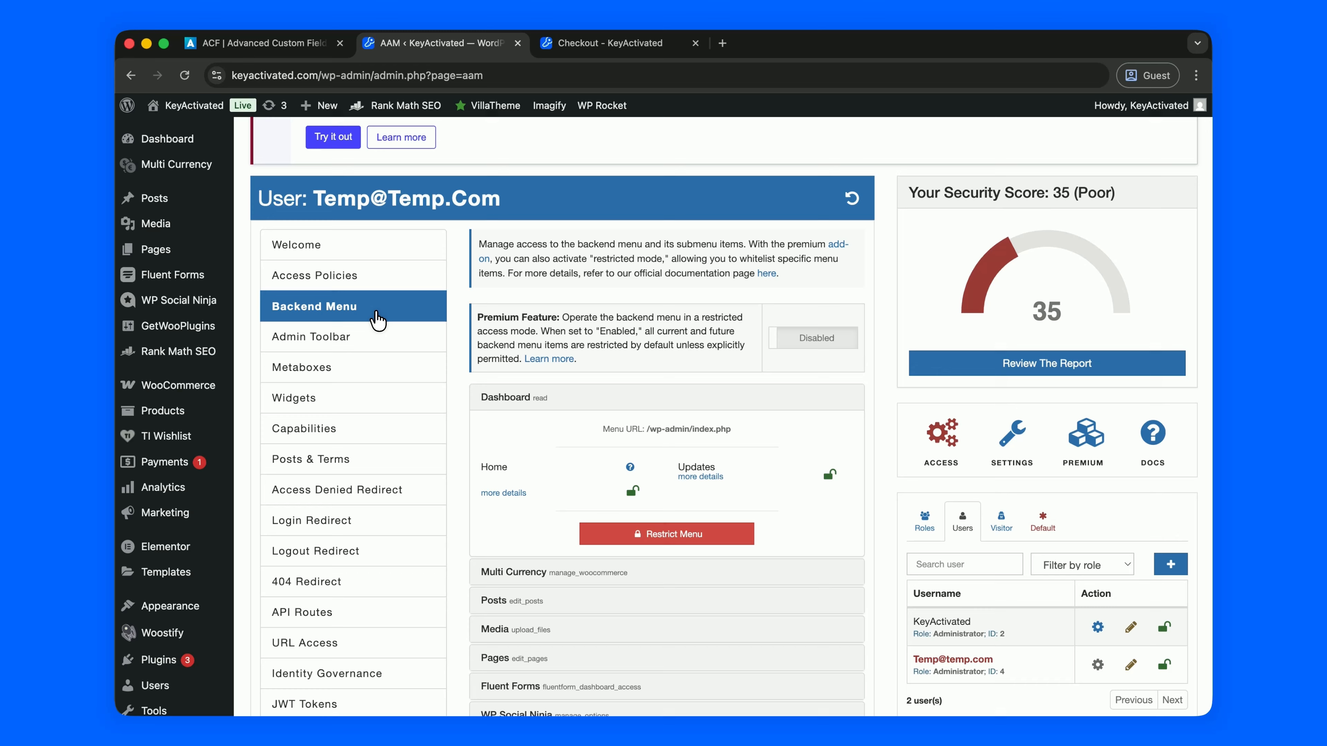
scroll(428, 385, "down", 5)
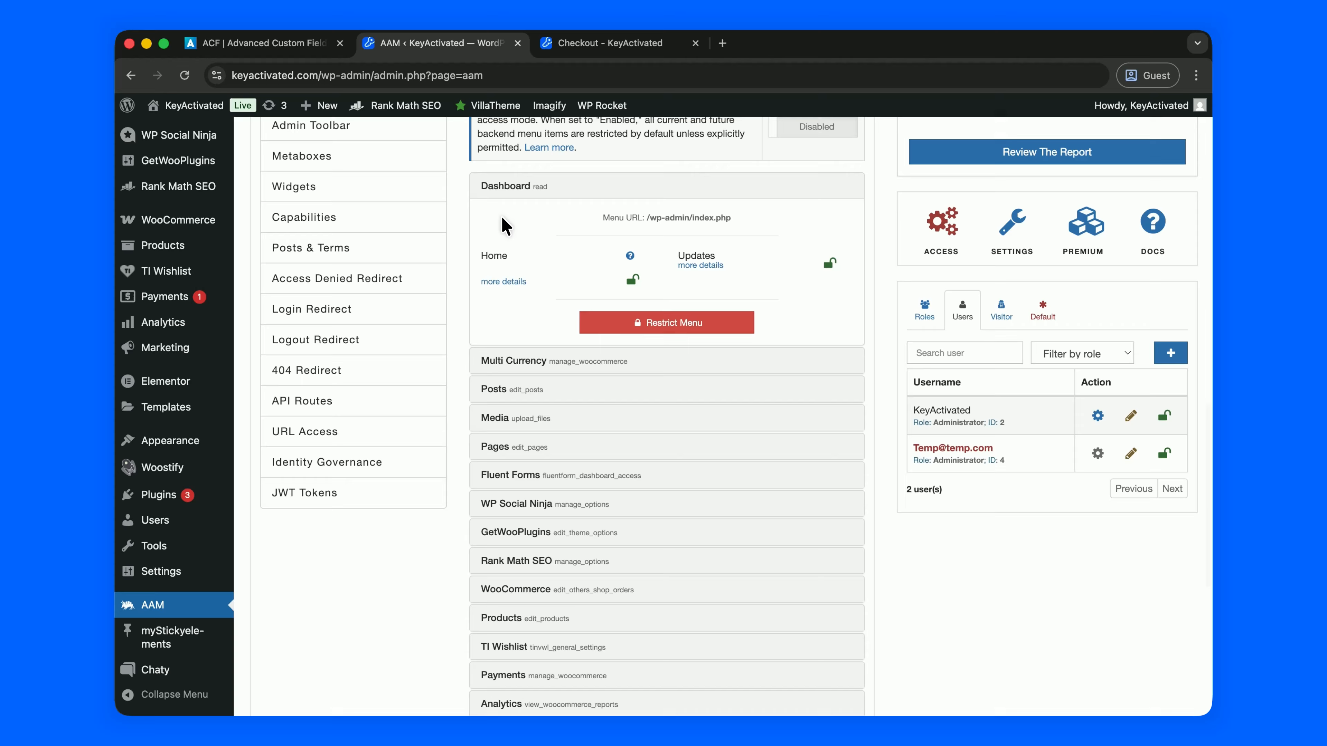
scroll(157, 141, "up", 5)
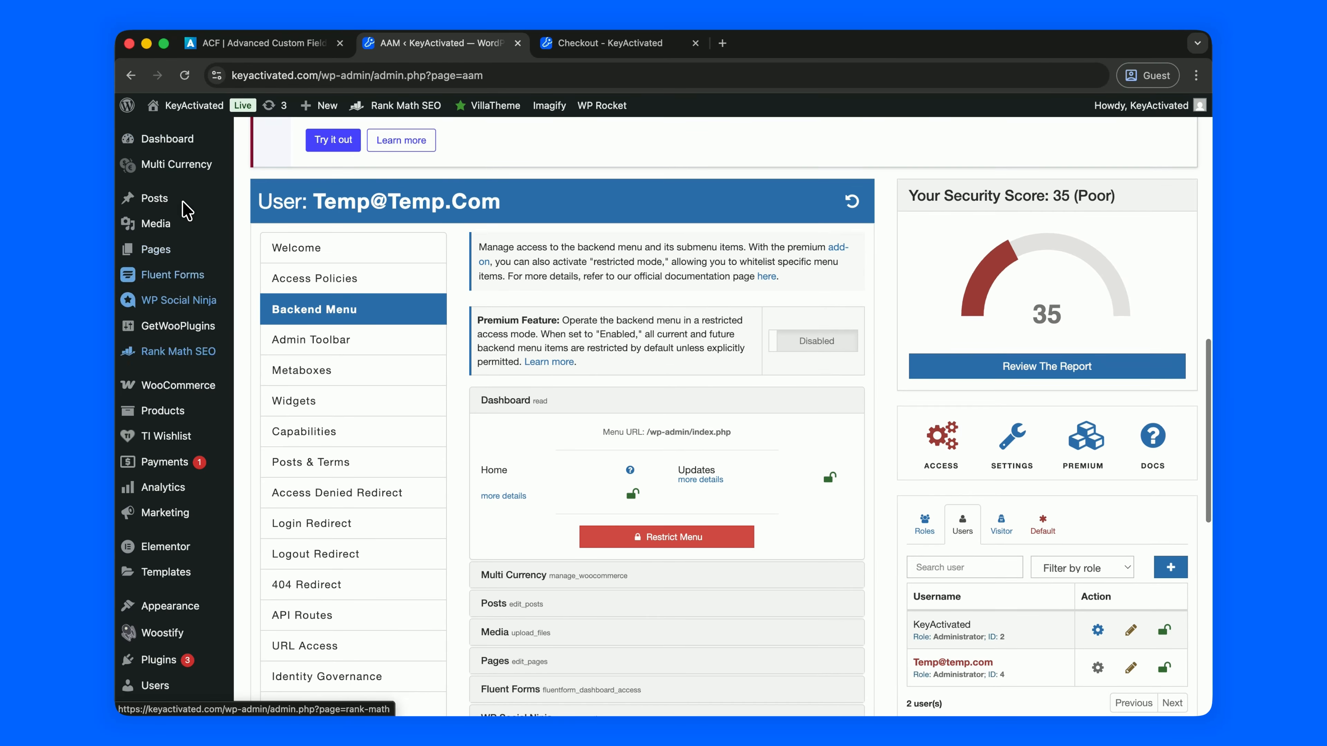
scroll(439, 533, "down", 5)
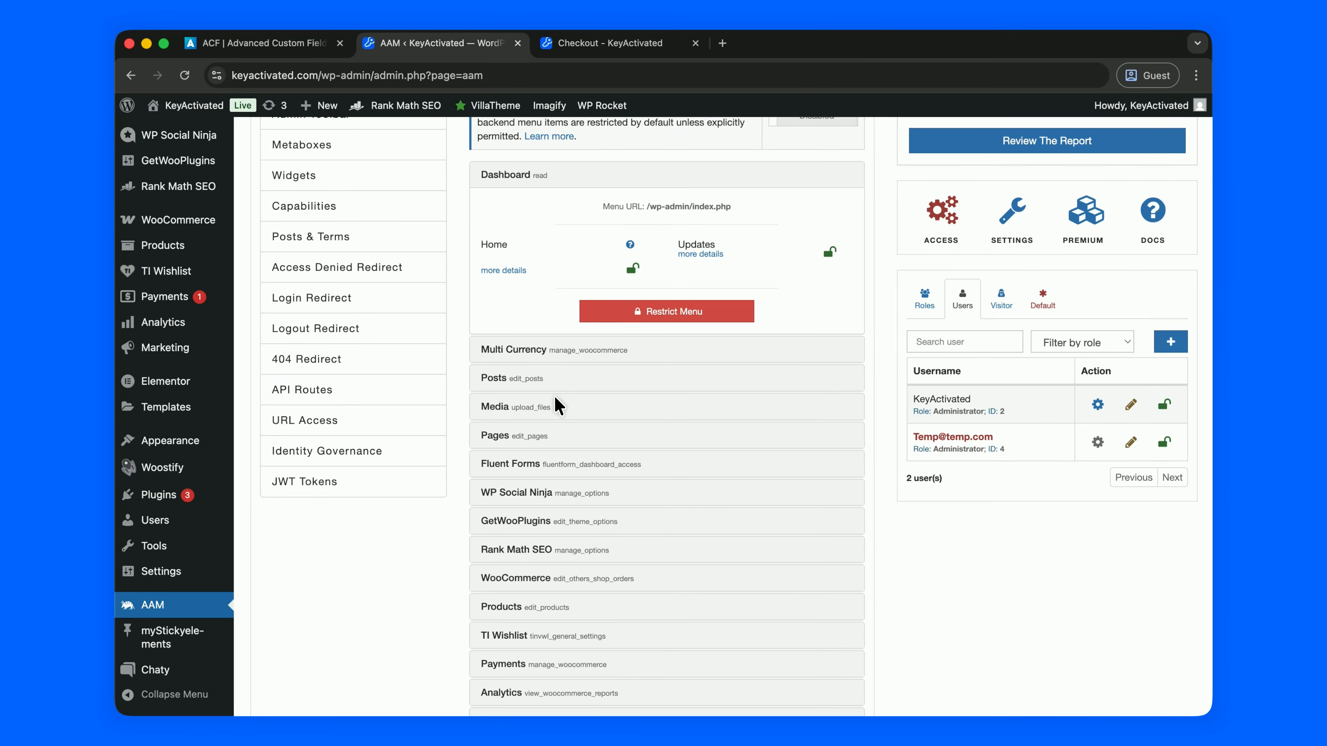
scroll(558, 405, "down", 1)
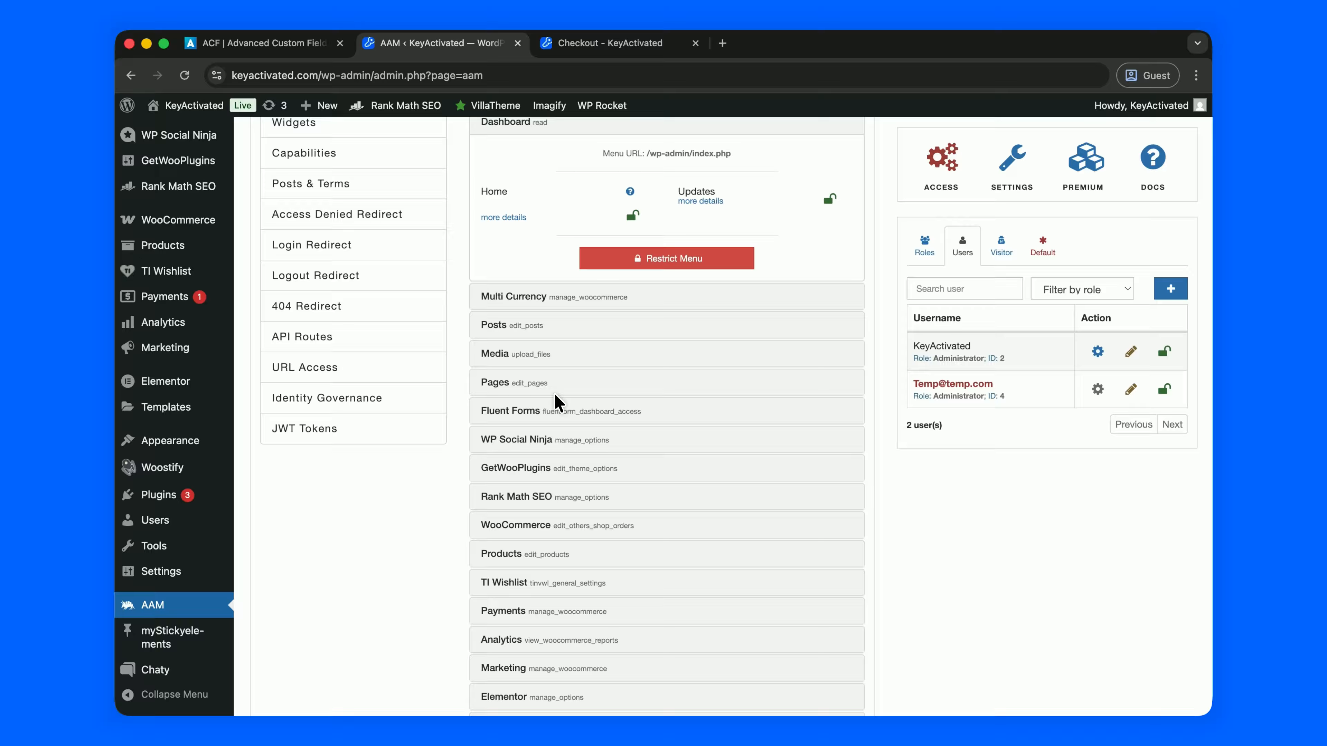
scroll(558, 405, "down", 3)
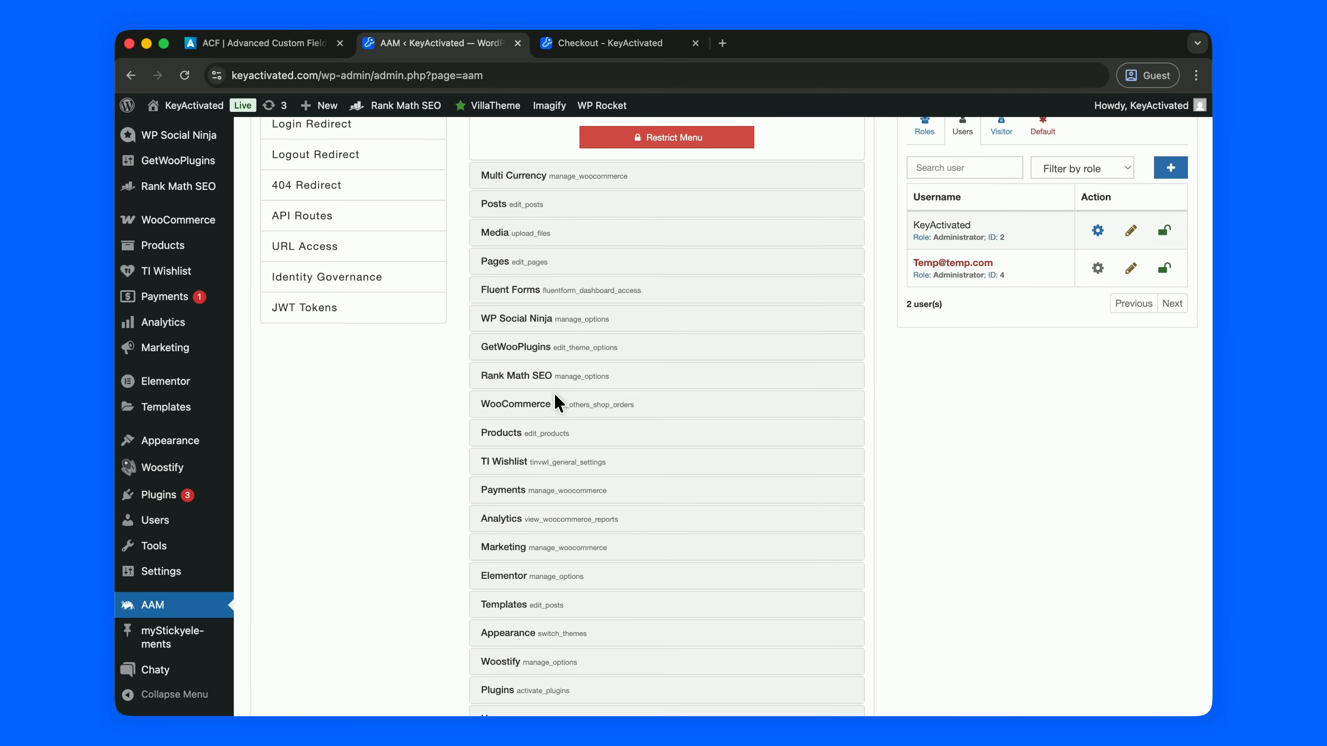
scroll(558, 405, "down", 2)
mouse_move(276, 497)
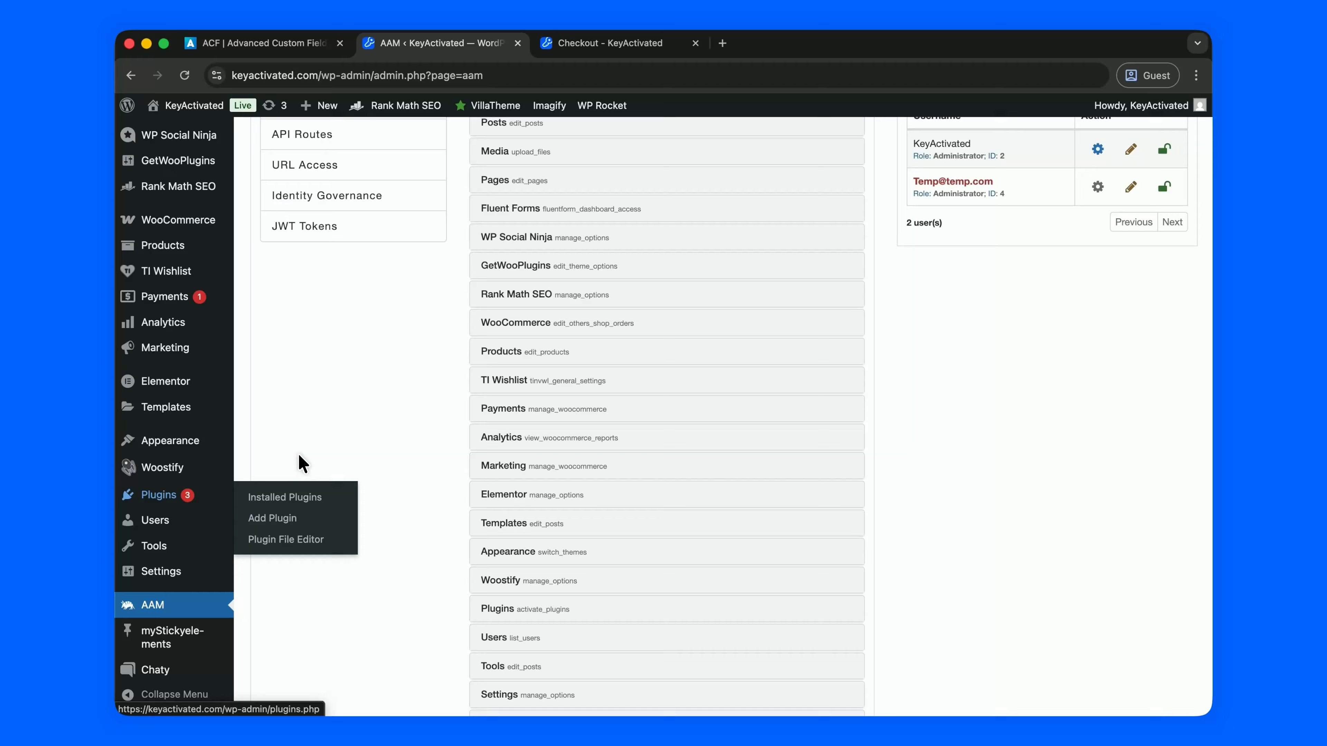
scroll(319, 383, "up", 3)
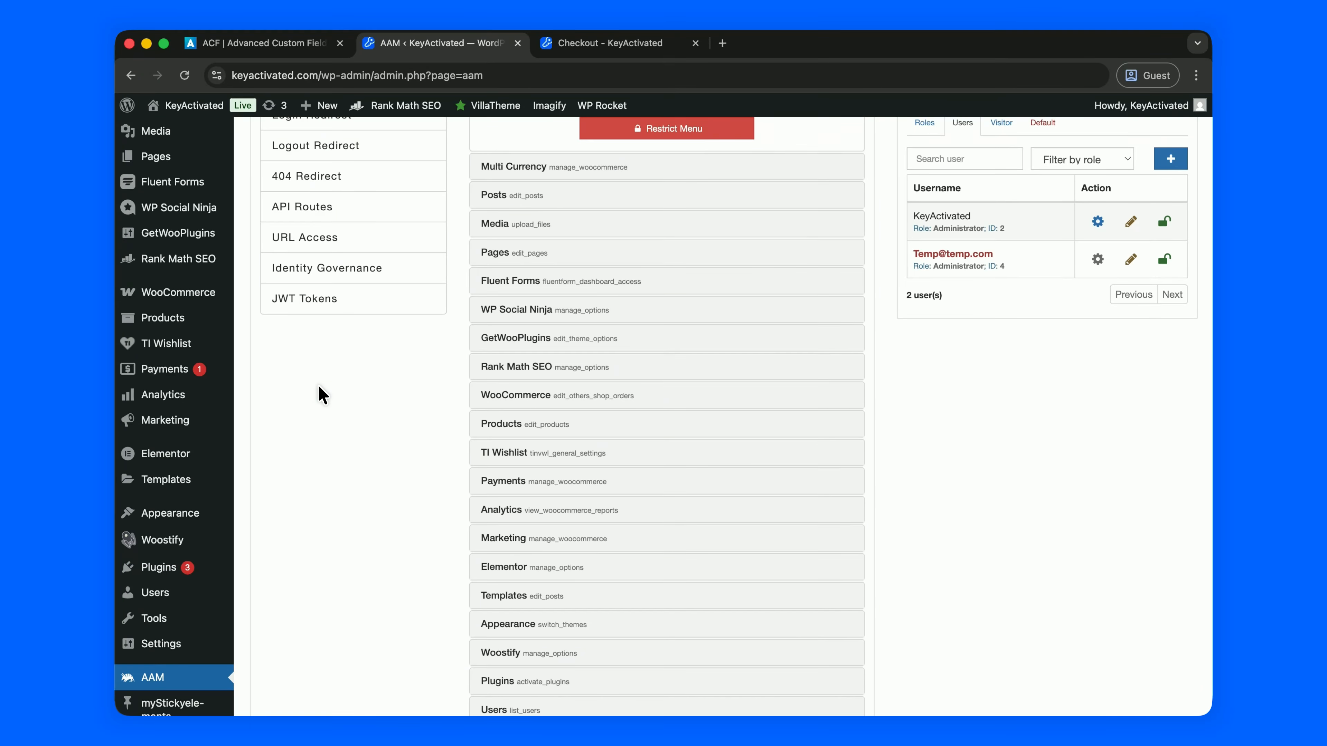
mouse_move(167, 517)
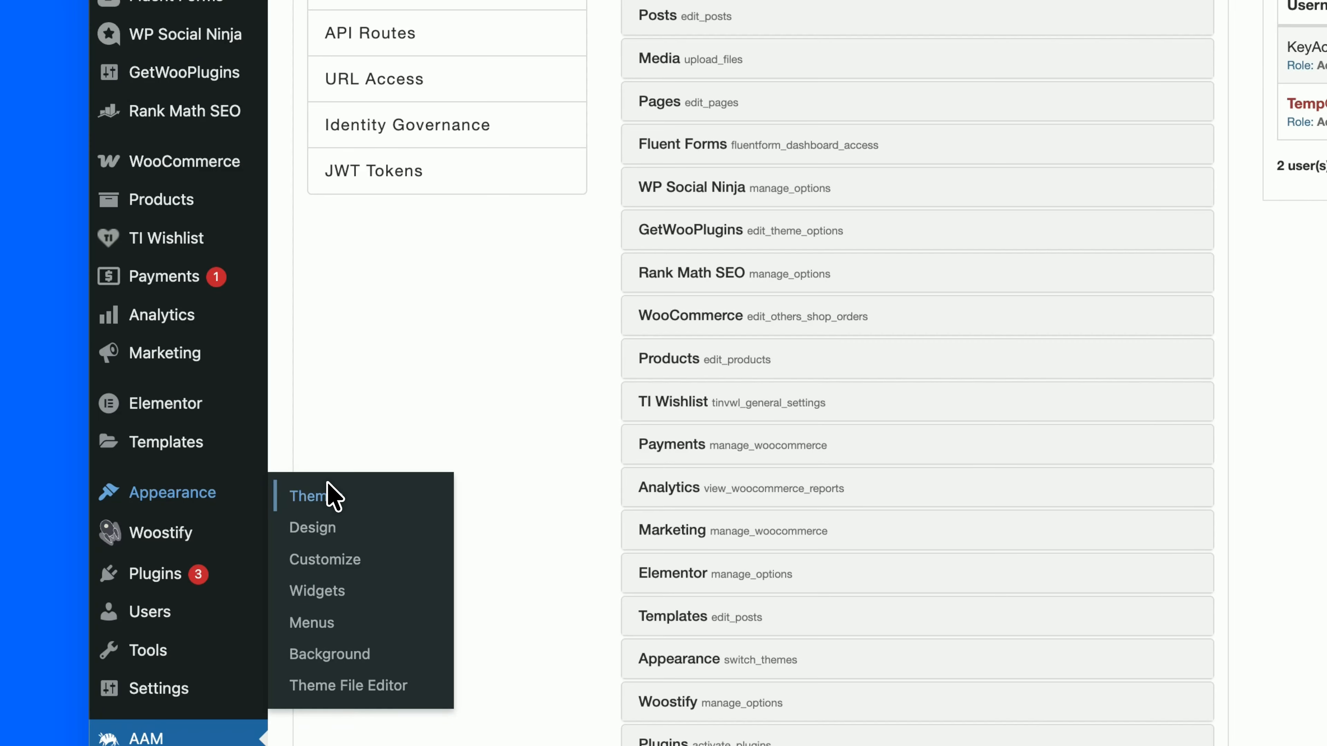
scroll(468, 367, "up", 10)
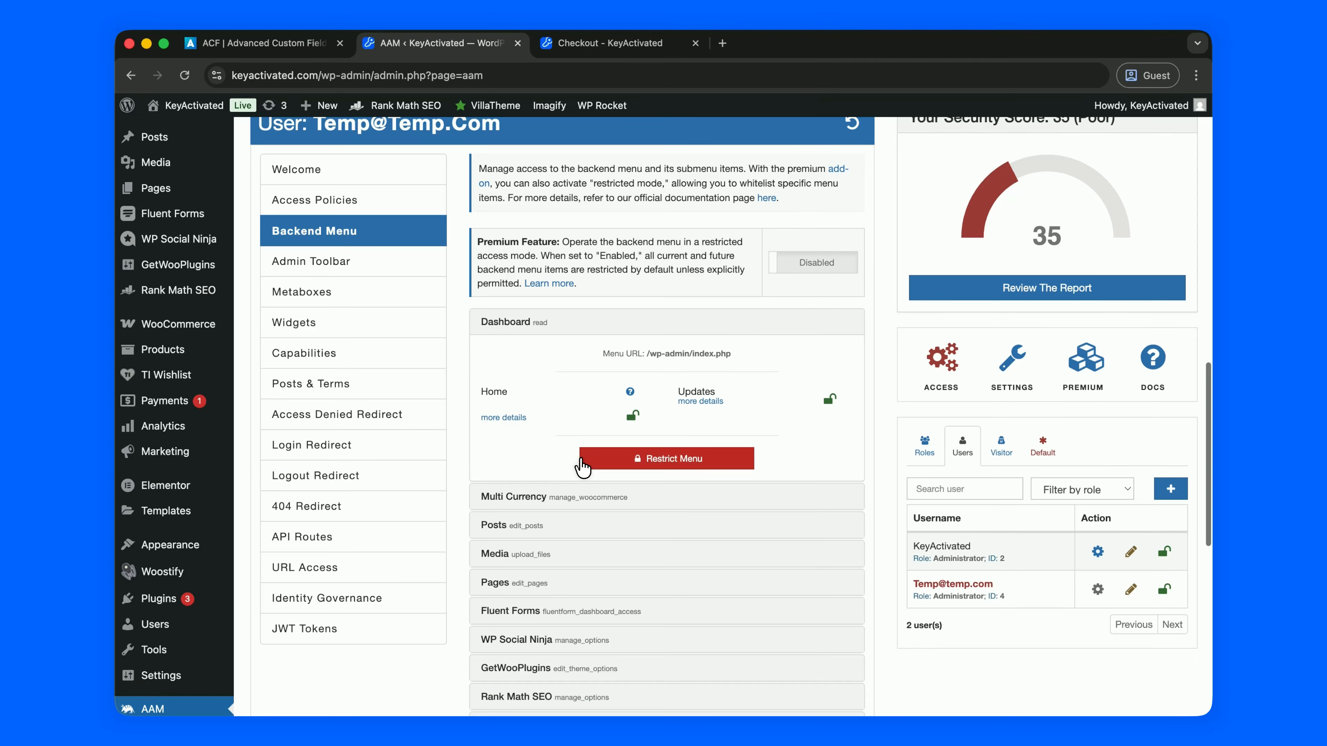
- Restrict the Dashboard, Multi Currency and Posts menus for Temp
left_click(657, 461)
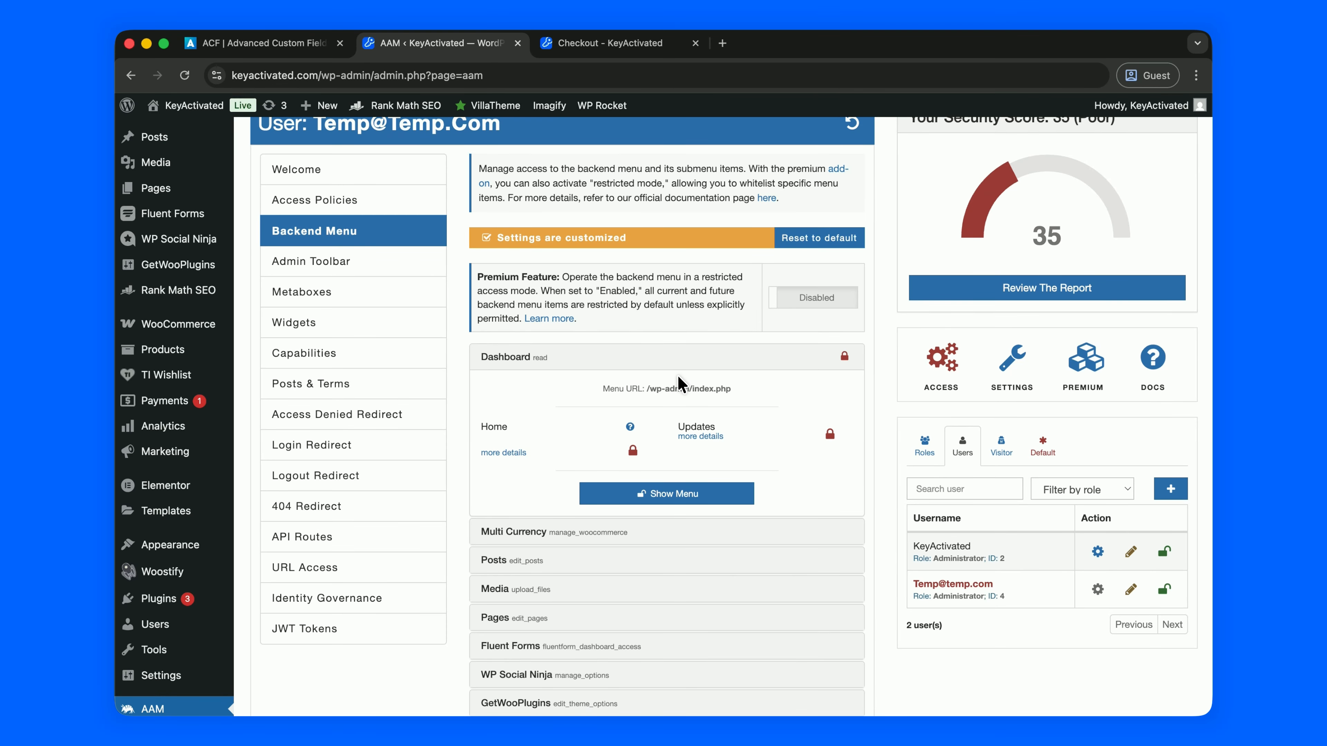
left_click(659, 356)
left_click(651, 385)
left_click(665, 524)
left_click(668, 363)
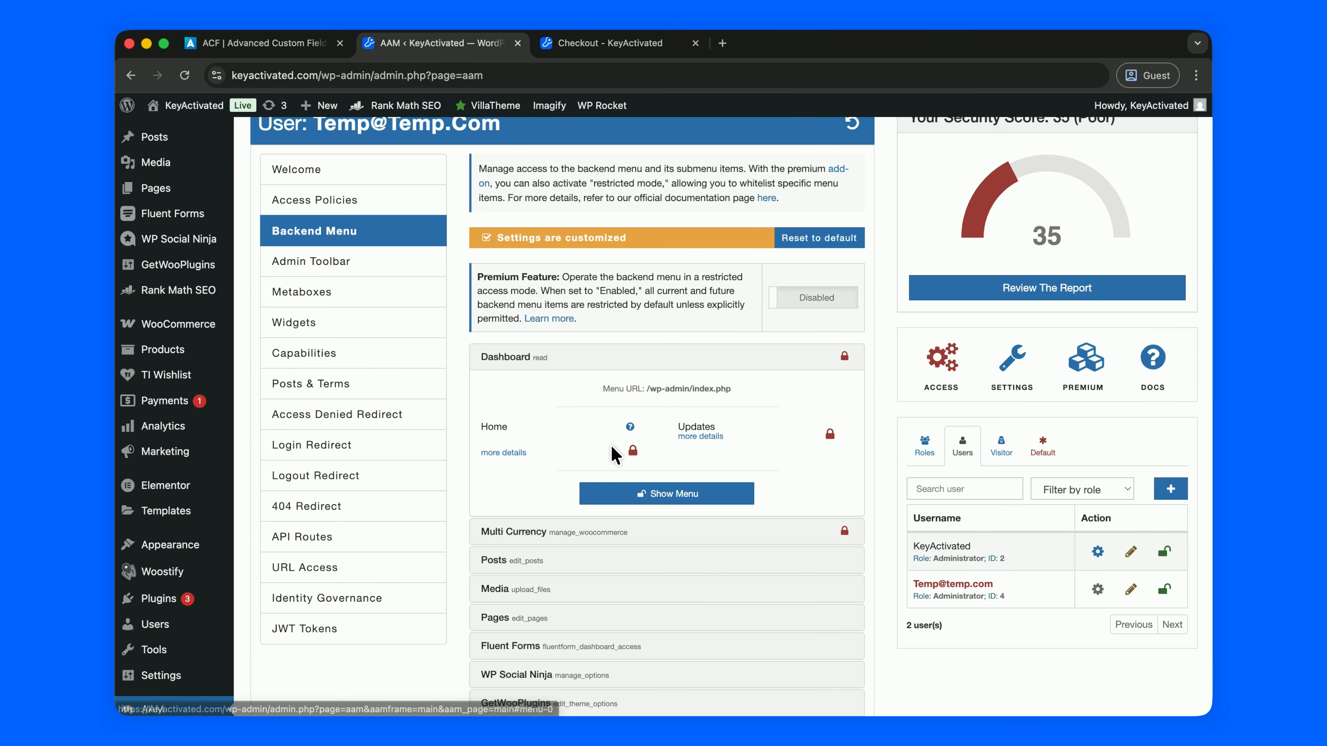
left_click(666, 357)
left_click(663, 415)
left_click(651, 558)
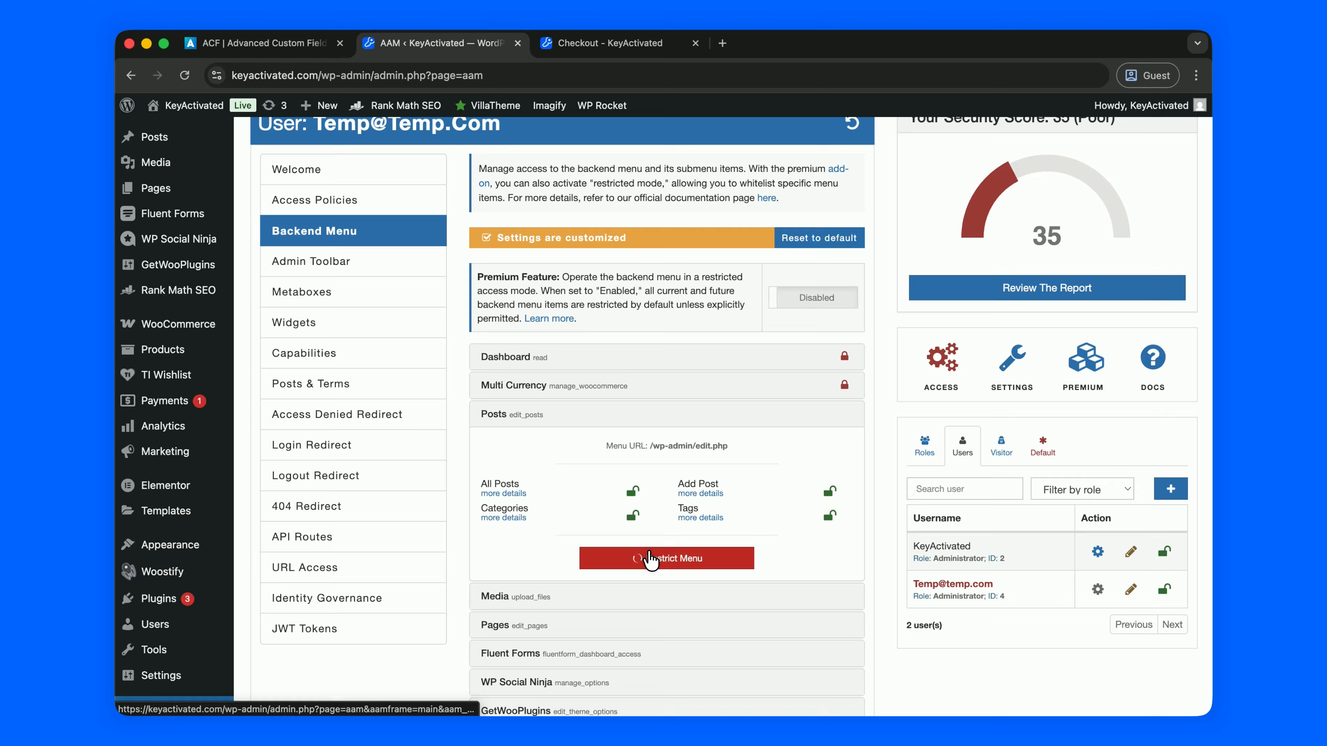
- Restrict the Media, Pages, Fluent Forms and WP Social Ninja menus
scroll(653, 523, "down", 1)
left_click(649, 538)
left_click(669, 537)
scroll(670, 533, "down", 4)
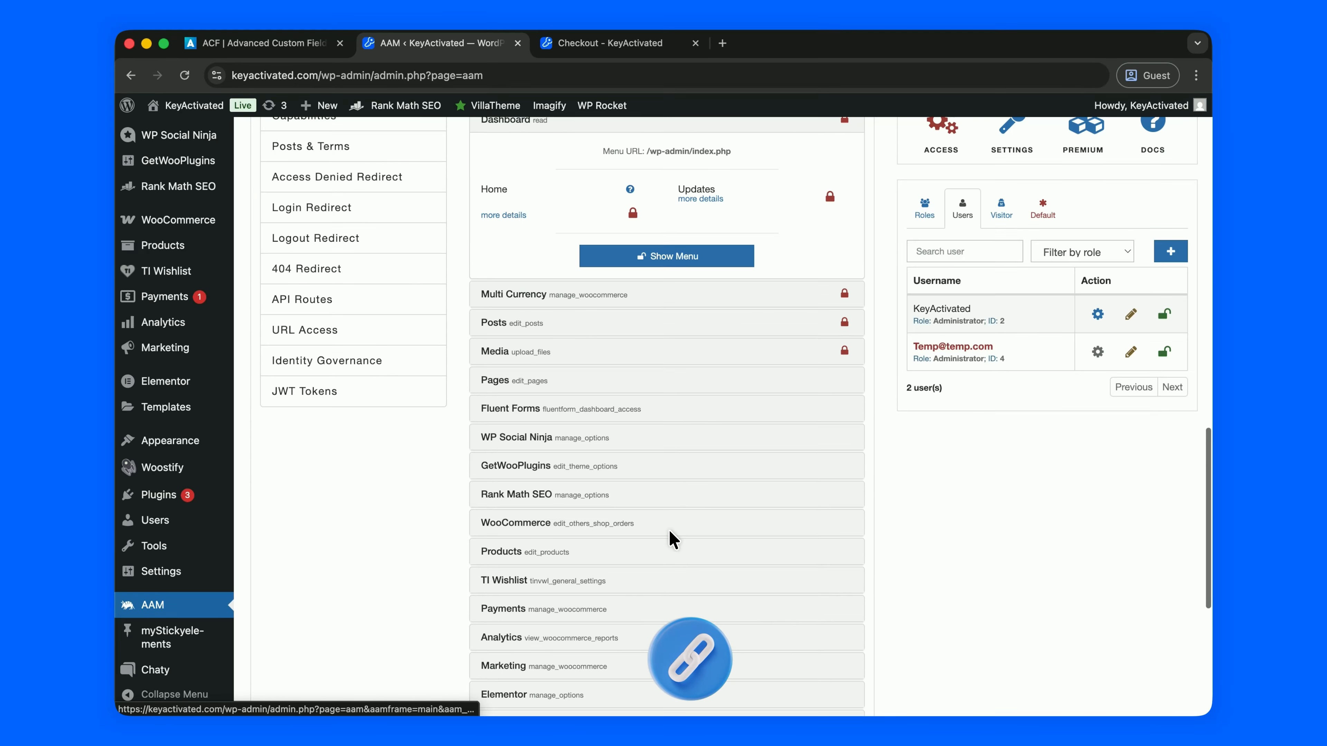
left_click(637, 380)
left_click(637, 379)
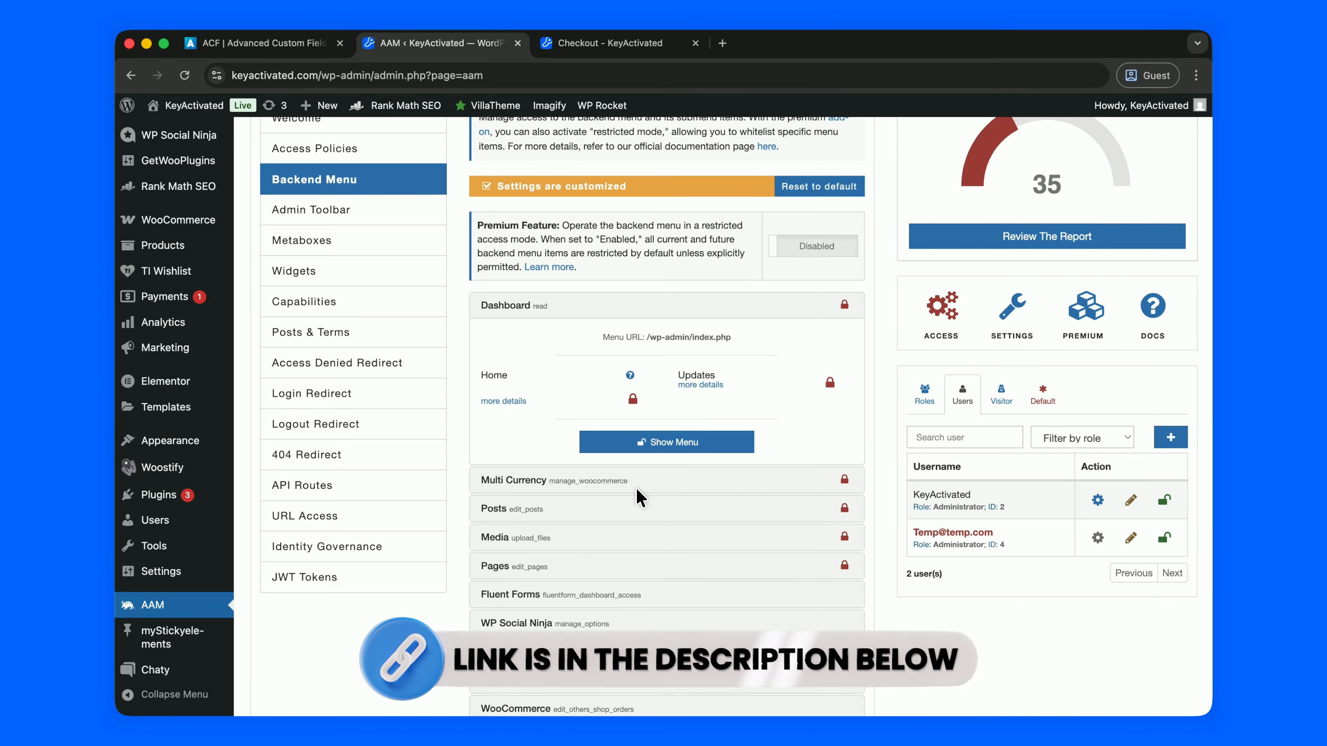
left_click(634, 597)
left_click(659, 661)
scroll(669, 579, "down", 5)
left_click(637, 351)
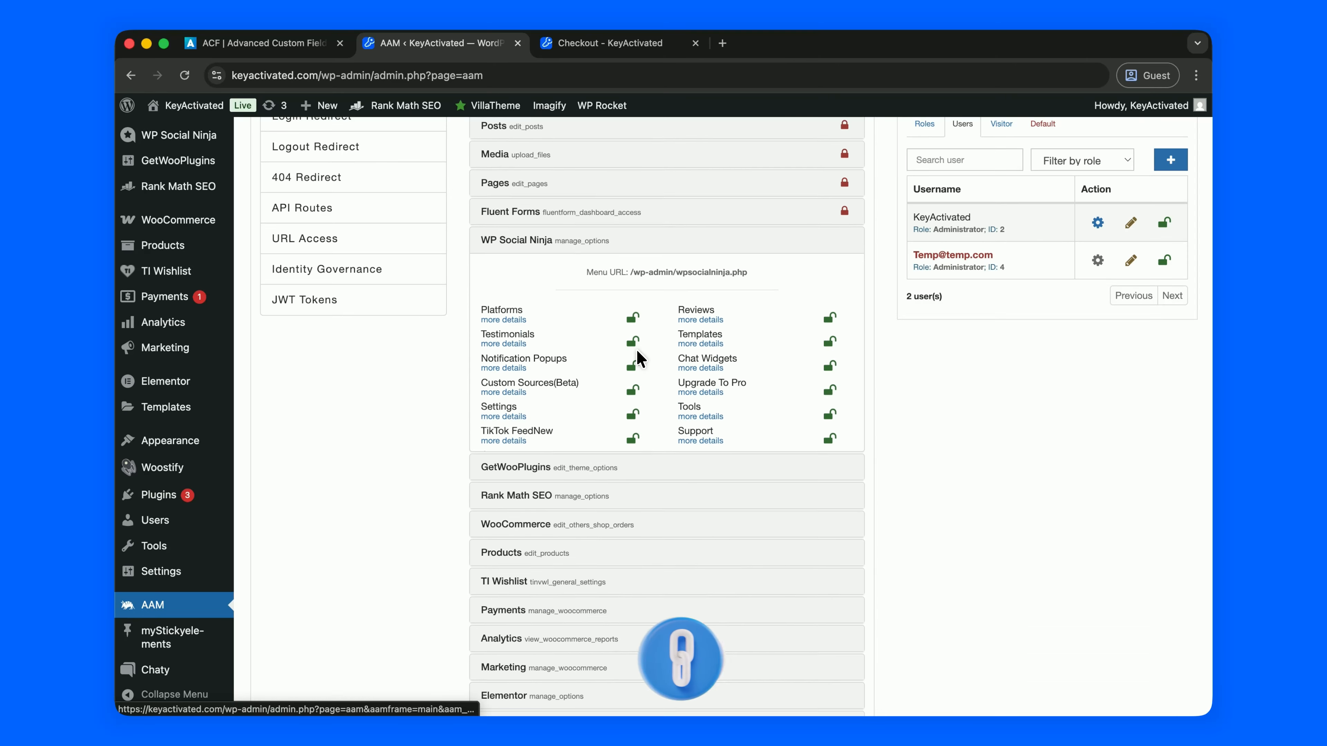
left_click(642, 472)
- Restrict the GetWooPlugins, WooCommerce, Products and TI Wishlist menus
left_click(657, 424)
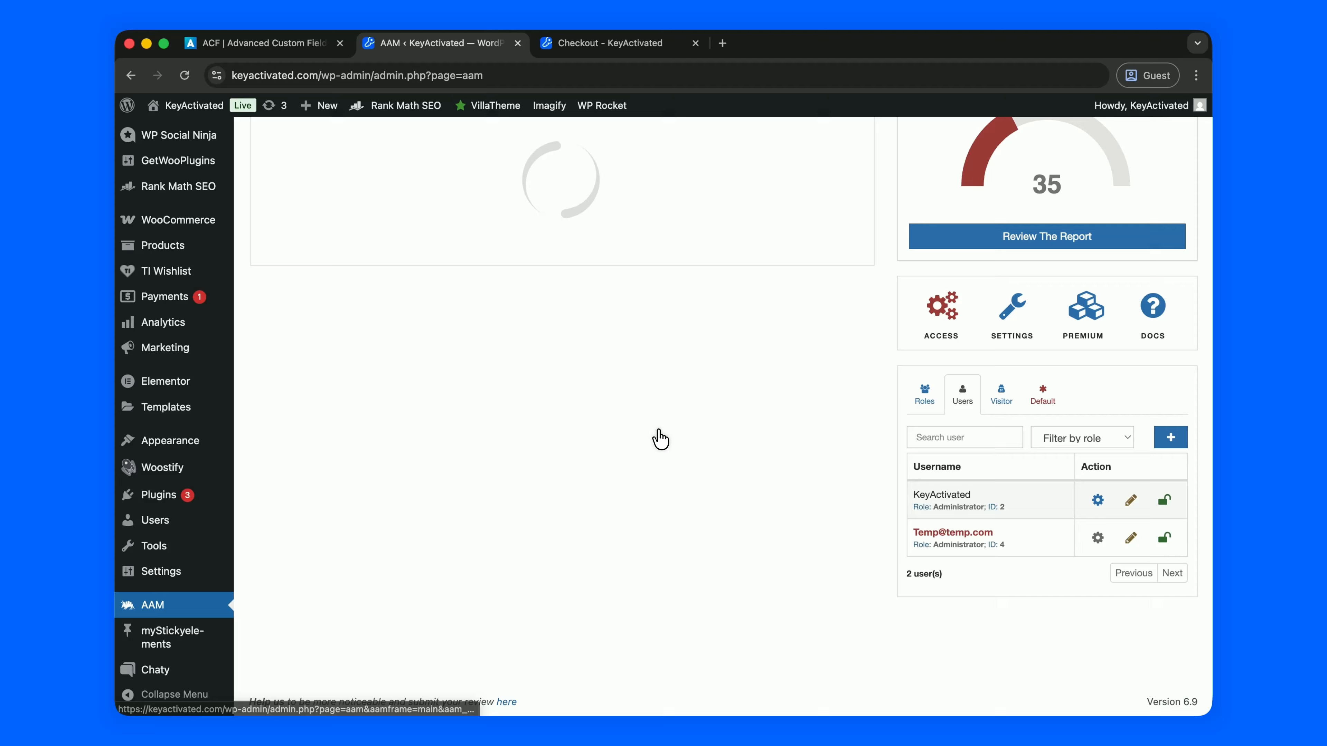
scroll(614, 527, "down", 5)
left_click(644, 453)
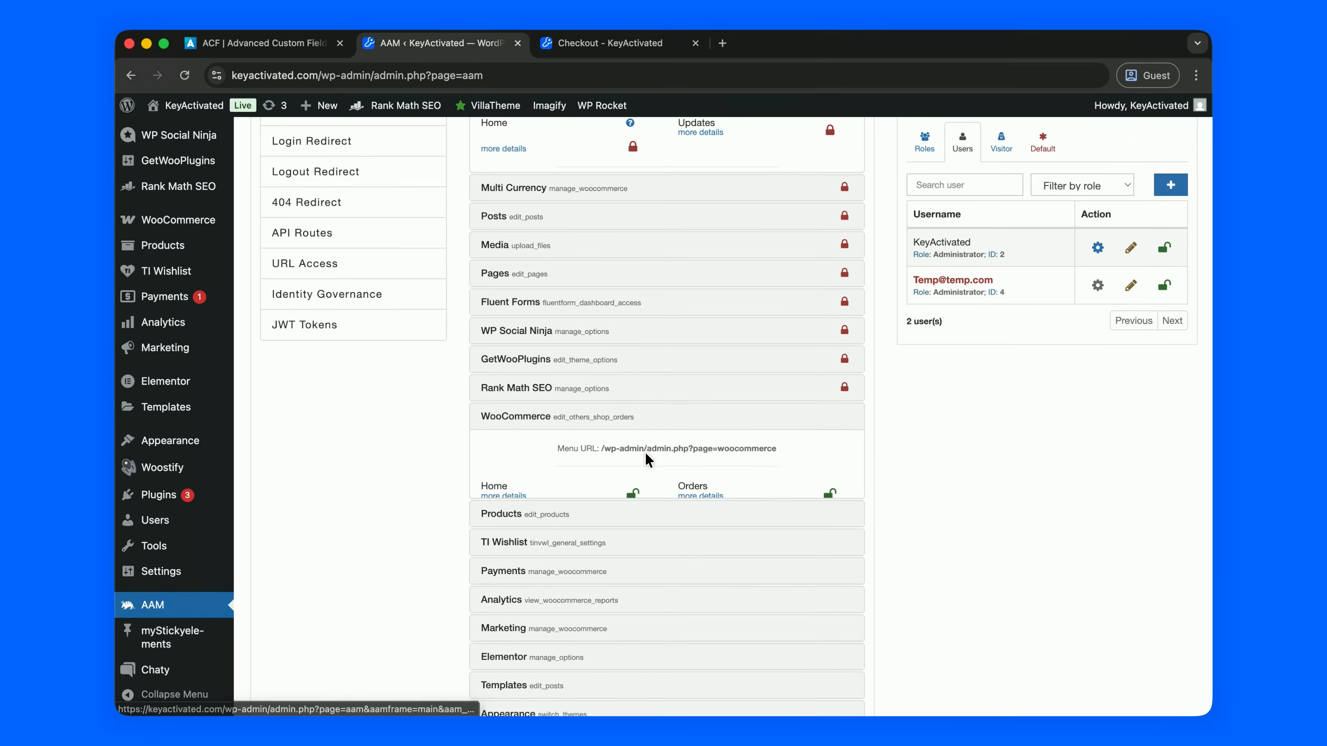
left_click(638, 552)
scroll(638, 552, "down", 5)
left_click(640, 464)
left_click(639, 527)
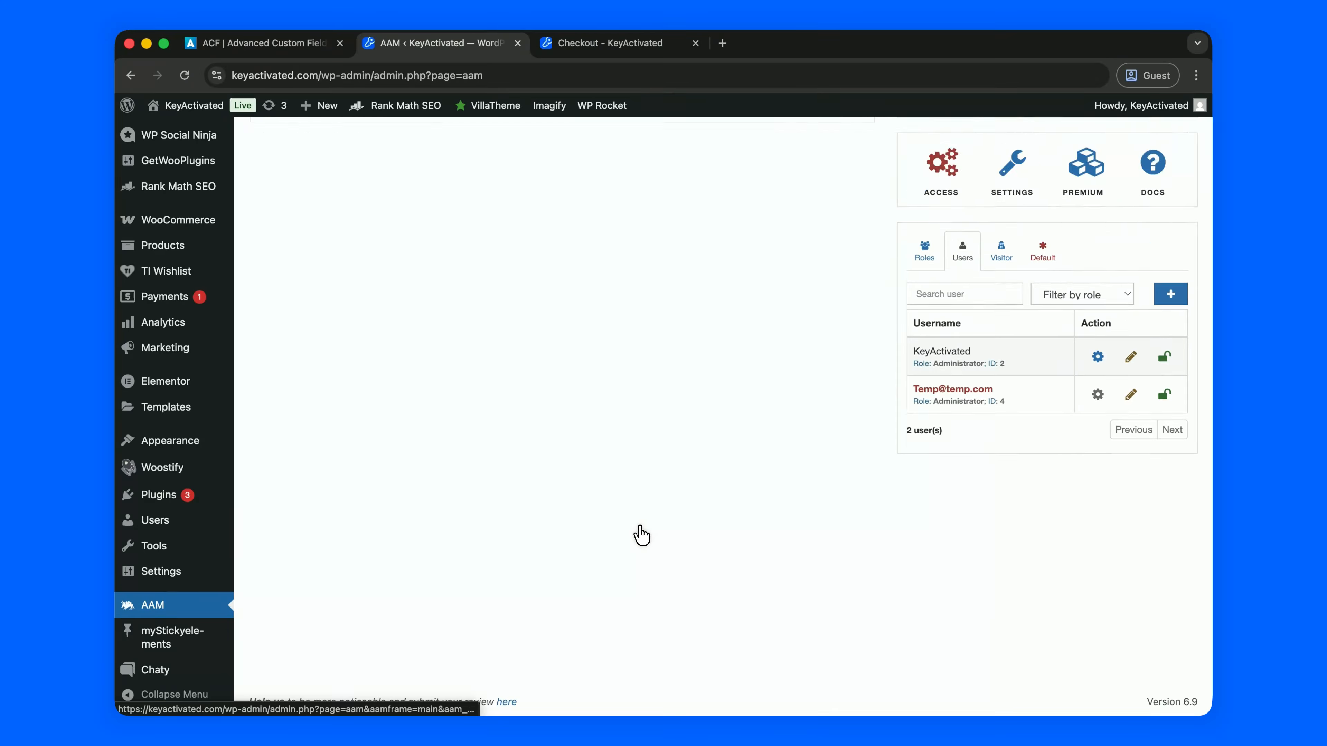
scroll(642, 525, "down", 5)
left_click(658, 502)
left_click(651, 529)
- Restrict the Payments, Analytics and Marketing menus
scroll(653, 554, "down", 10)
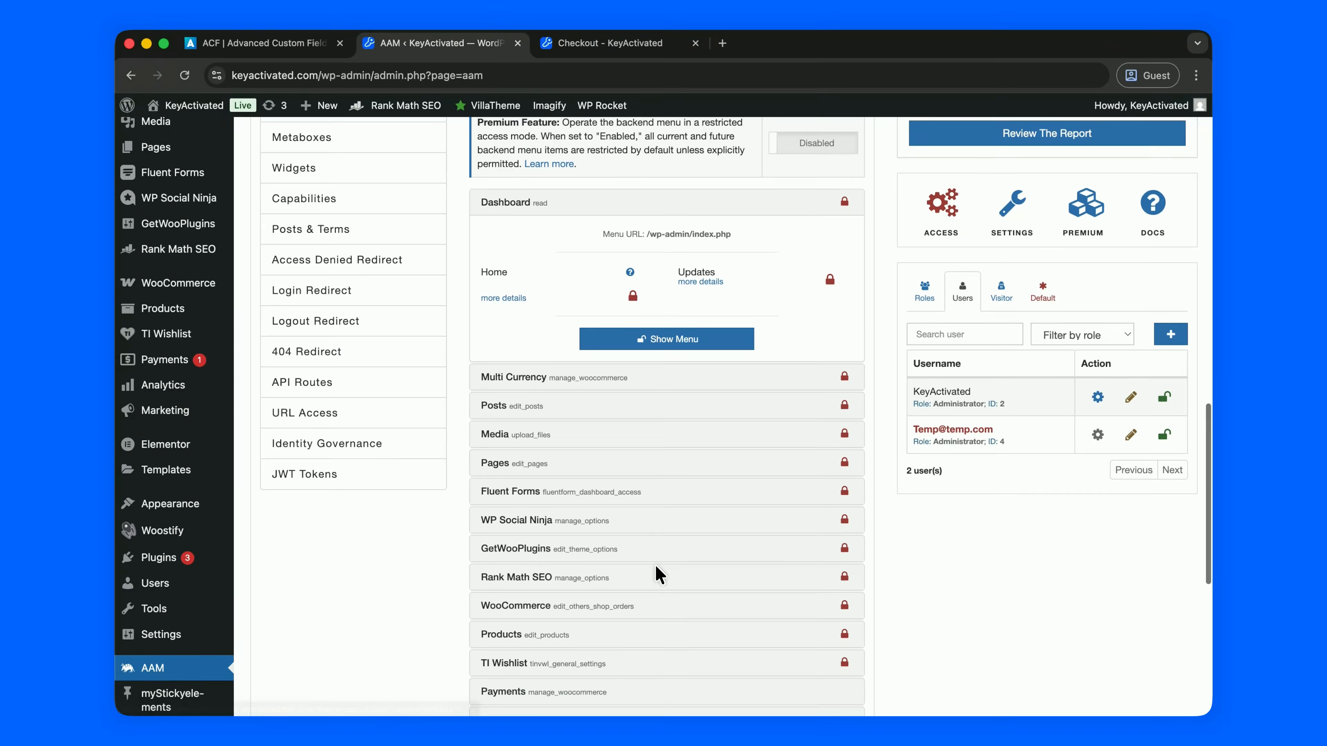
left_click(646, 376)
scroll(639, 397, "down", 2)
left_click(674, 327)
scroll(660, 416, "down", 5)
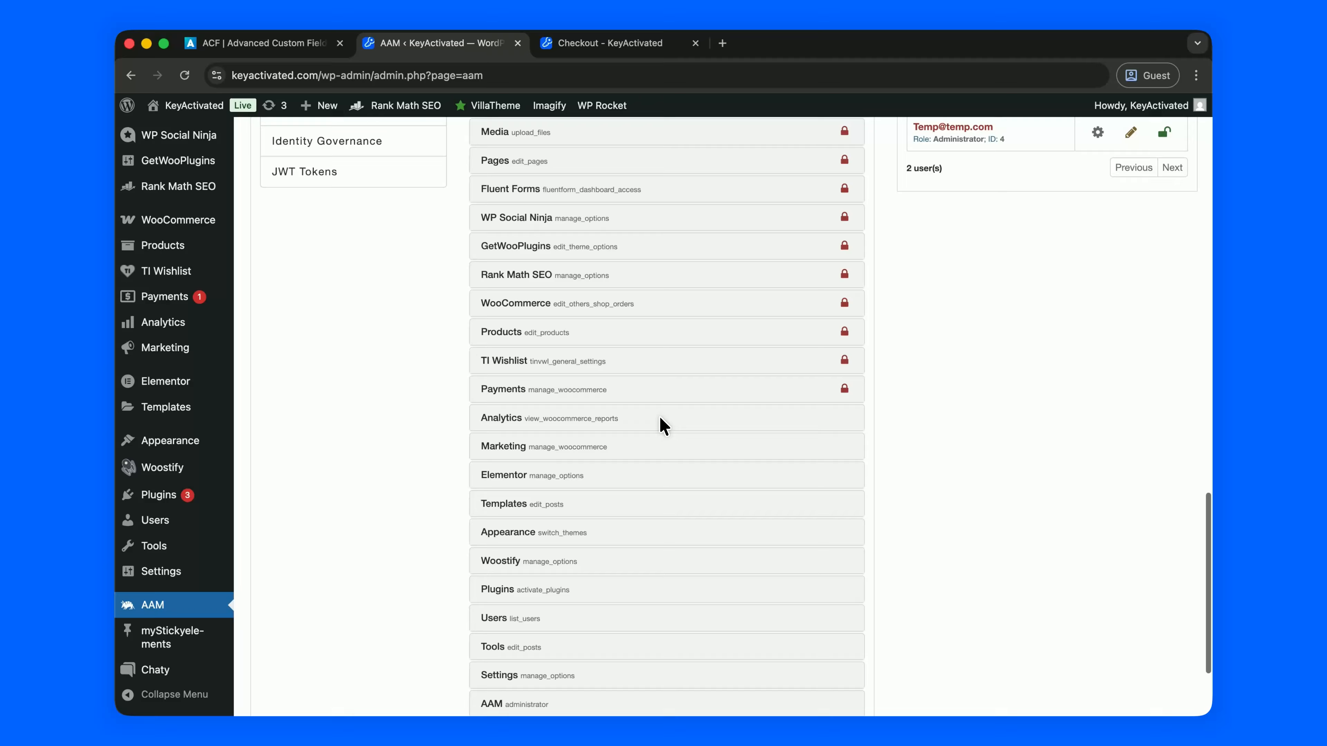
left_click(660, 418)
scroll(659, 418, "down", 3)
left_click(650, 458)
scroll(650, 460, "down", 3)
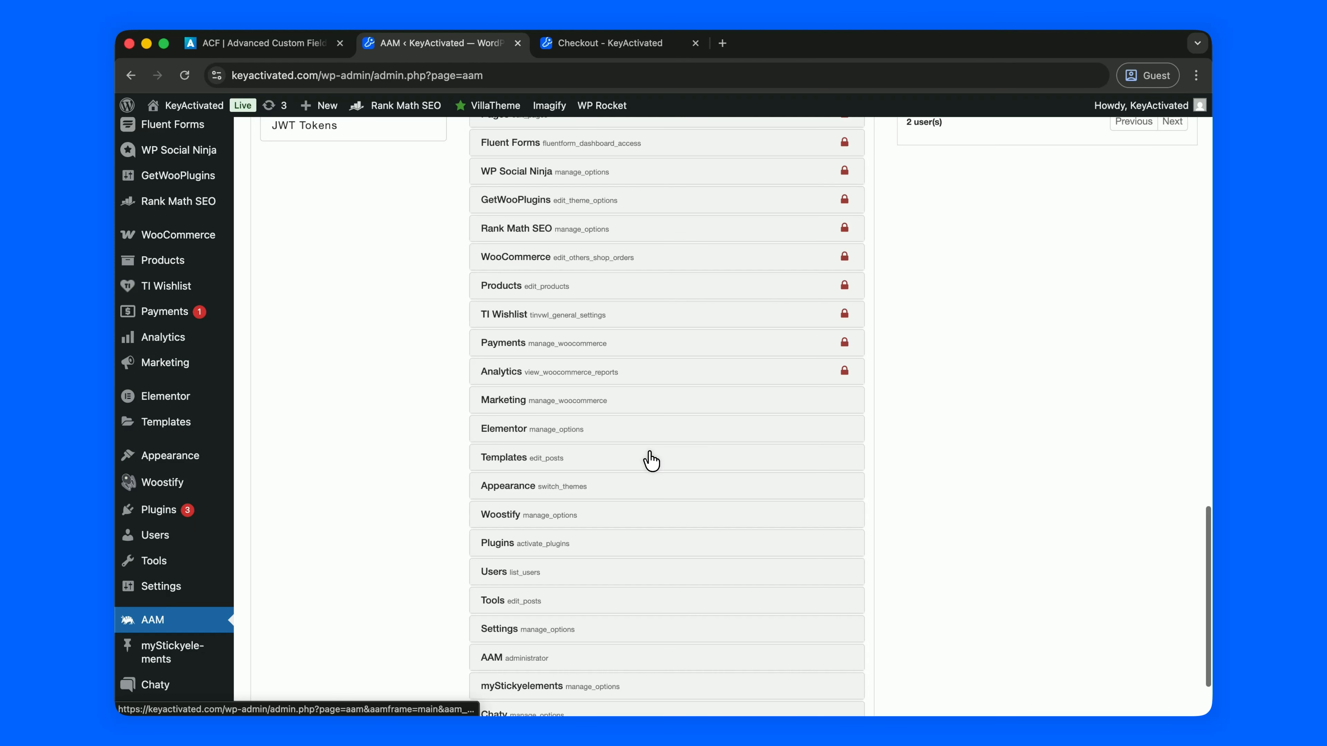
left_click(656, 394)
left_click(656, 386)
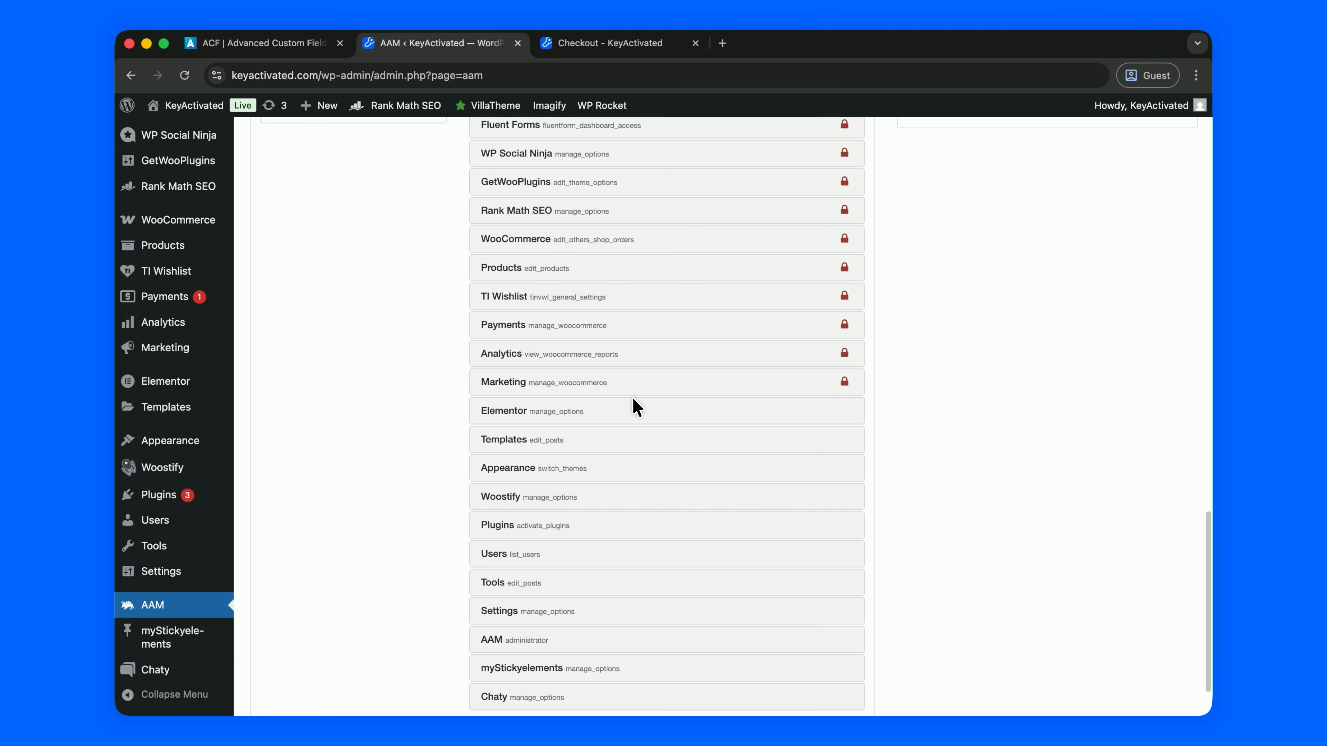
- Restrict the Elementor menu
left_click(631, 413)
scroll(625, 497, "down", 3)
left_click(628, 557)
scroll(630, 560, "down", 5)
left_click(630, 523)
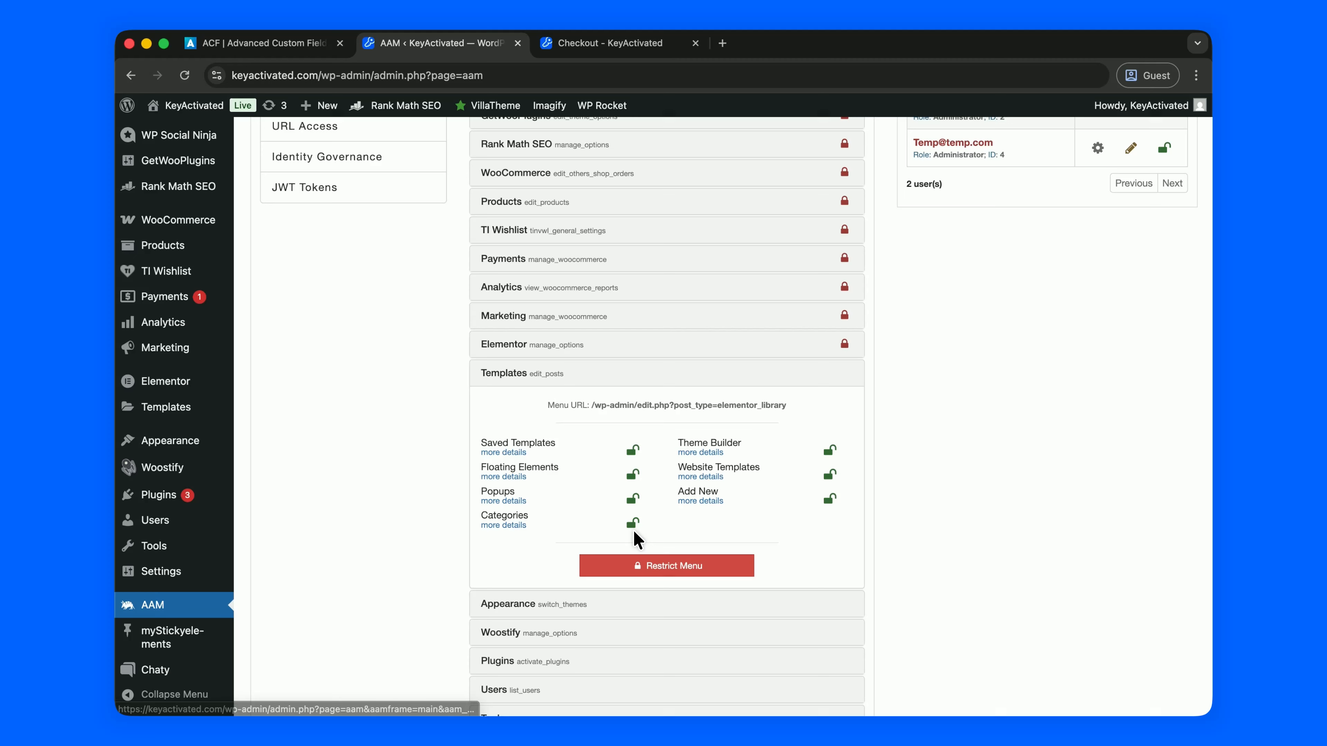
- Restrict Templates and Users, leaving the Plugins menu allowed
left_click(638, 565)
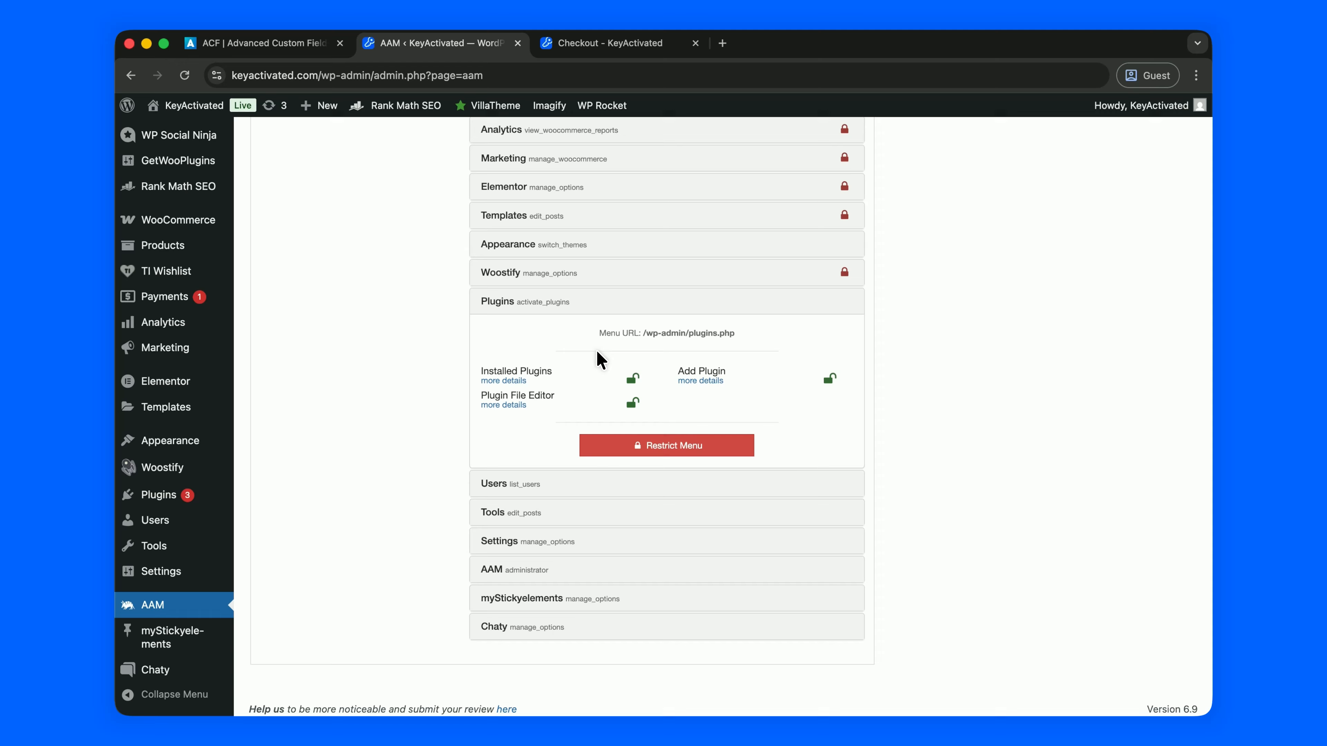
scroll(601, 361, "down", 1)
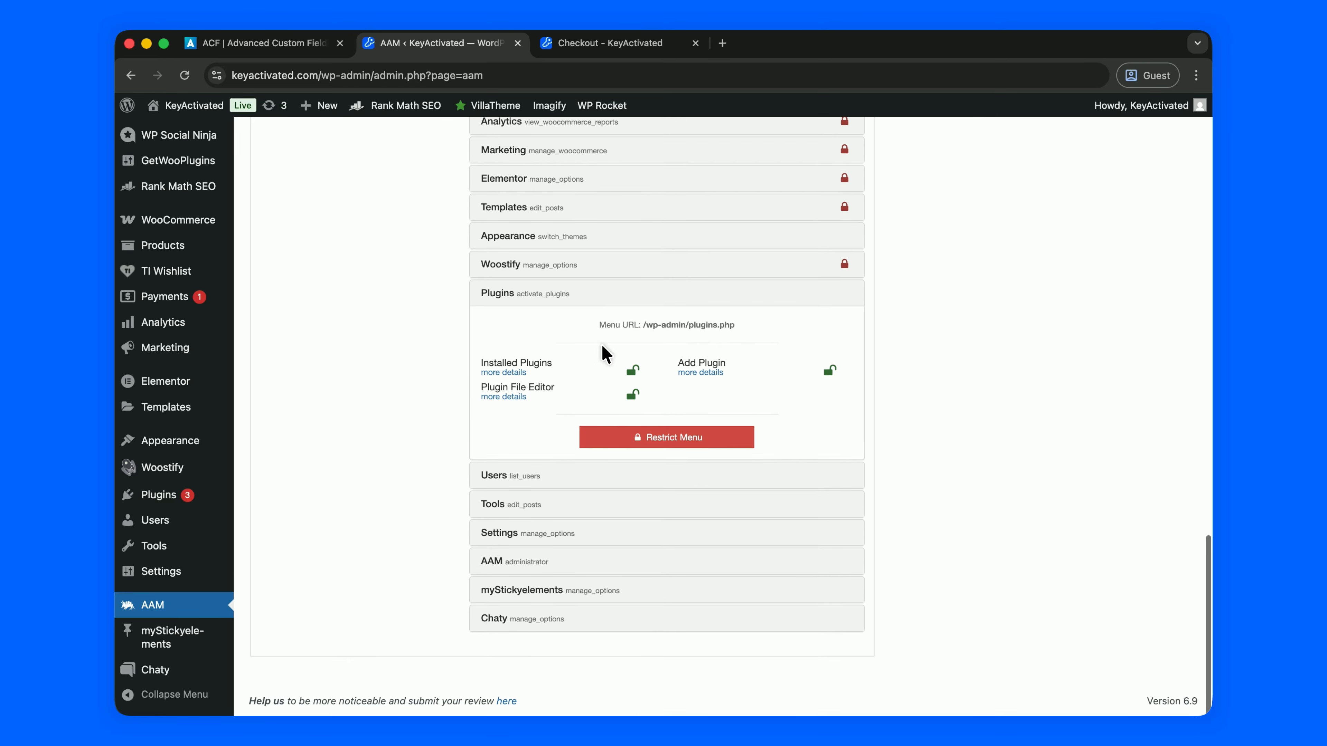
left_click(628, 306)
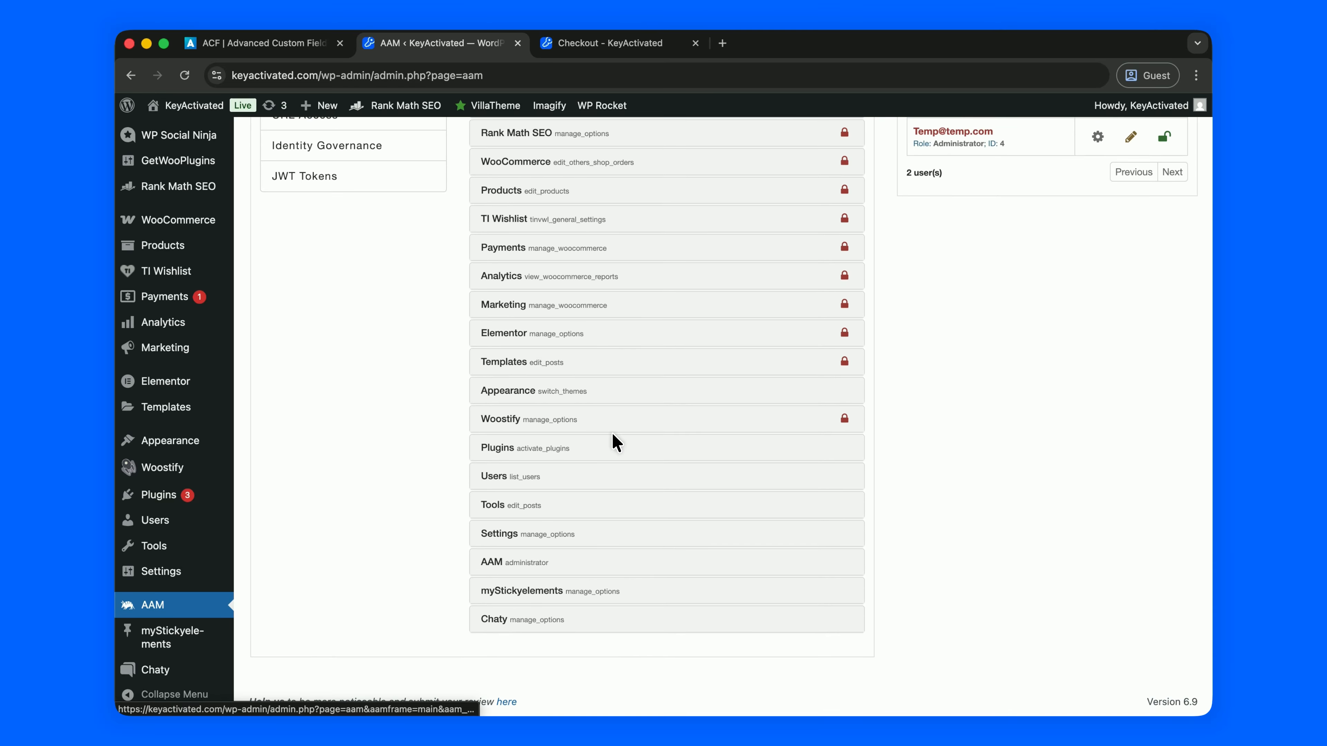
left_click(631, 482)
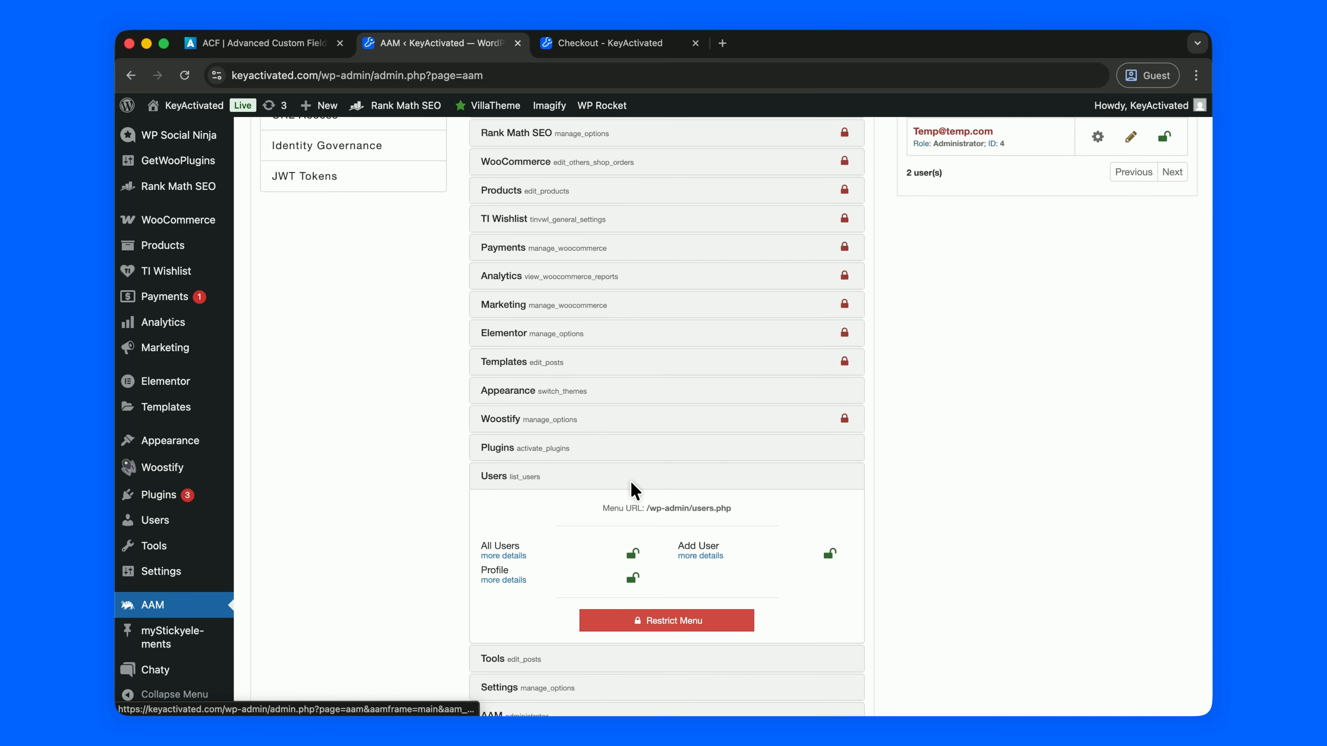
left_click(657, 618)
- Restrict the Tools, Settings, AAM, myStickyelements and Chaty menus
left_click(632, 502)
left_click(631, 549)
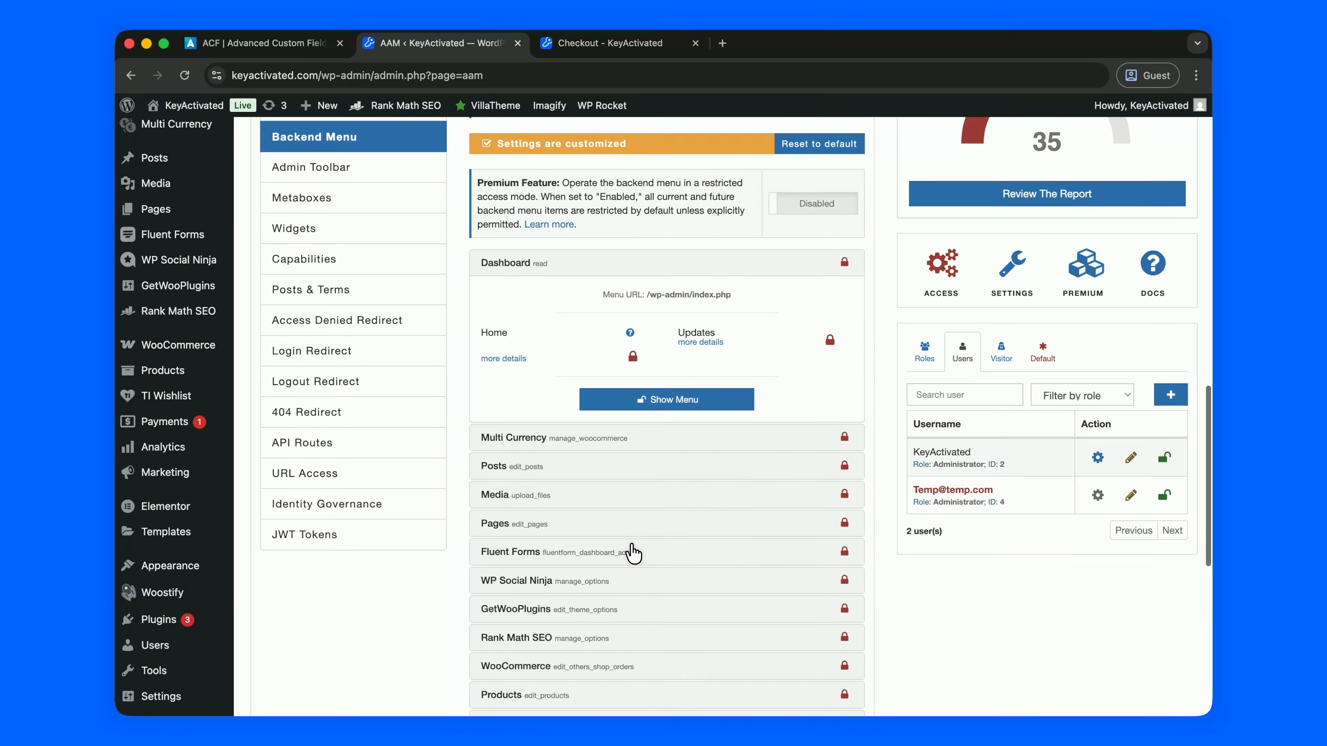
left_click(635, 542)
left_click(645, 525)
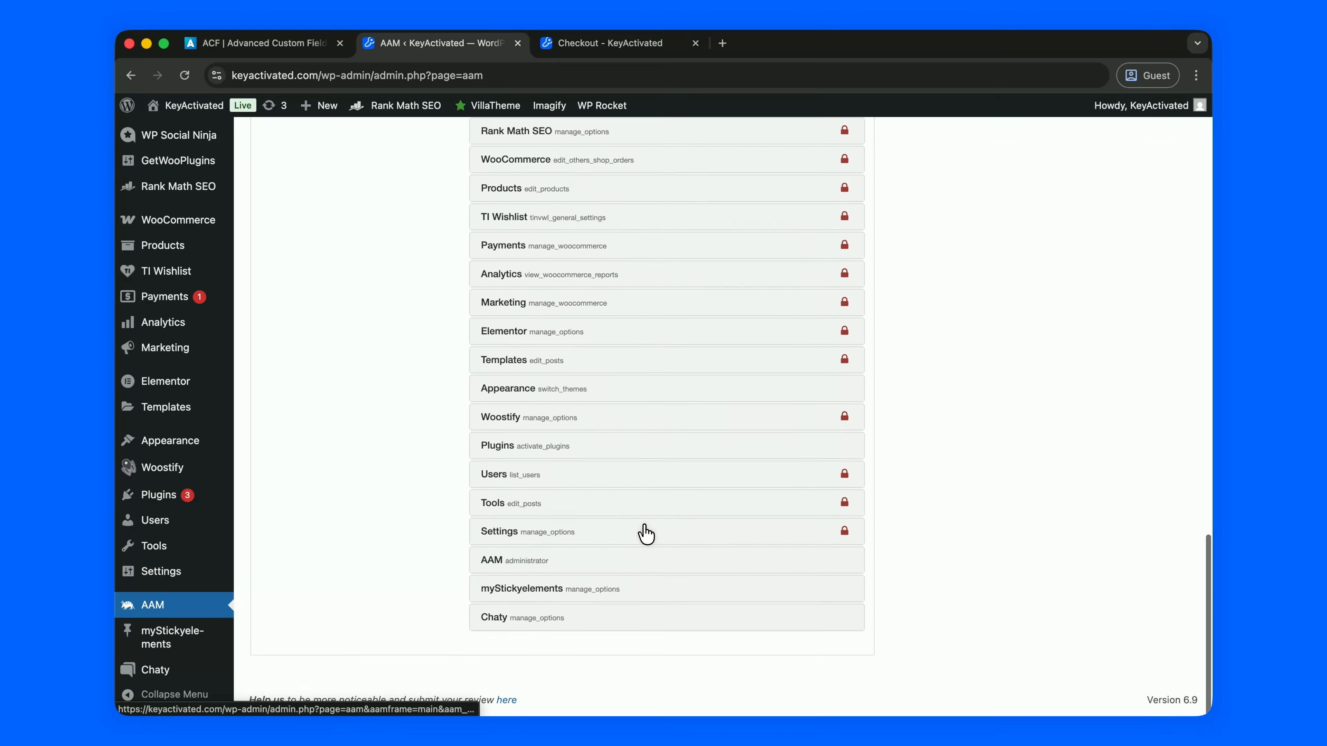
left_click(637, 562)
left_click(651, 548)
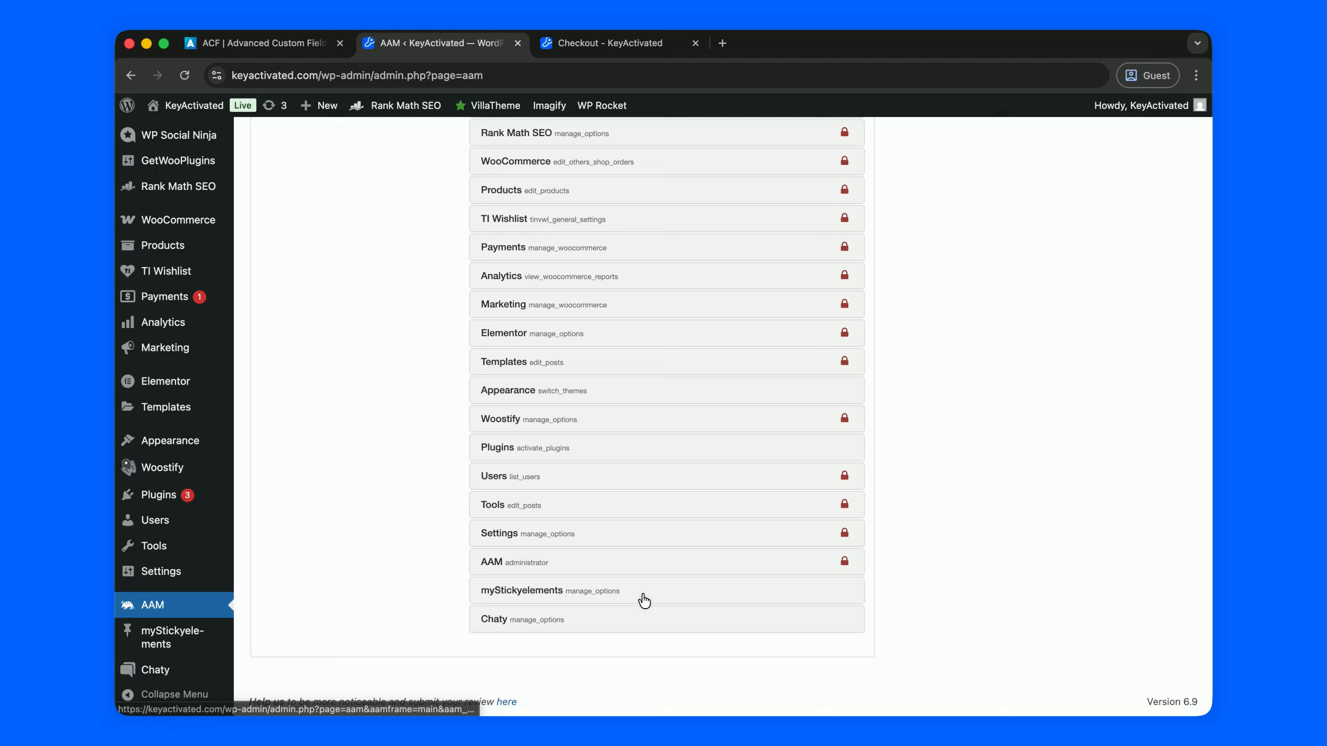
left_click(644, 596)
left_click(653, 582)
left_click(648, 618)
left_click(659, 667)
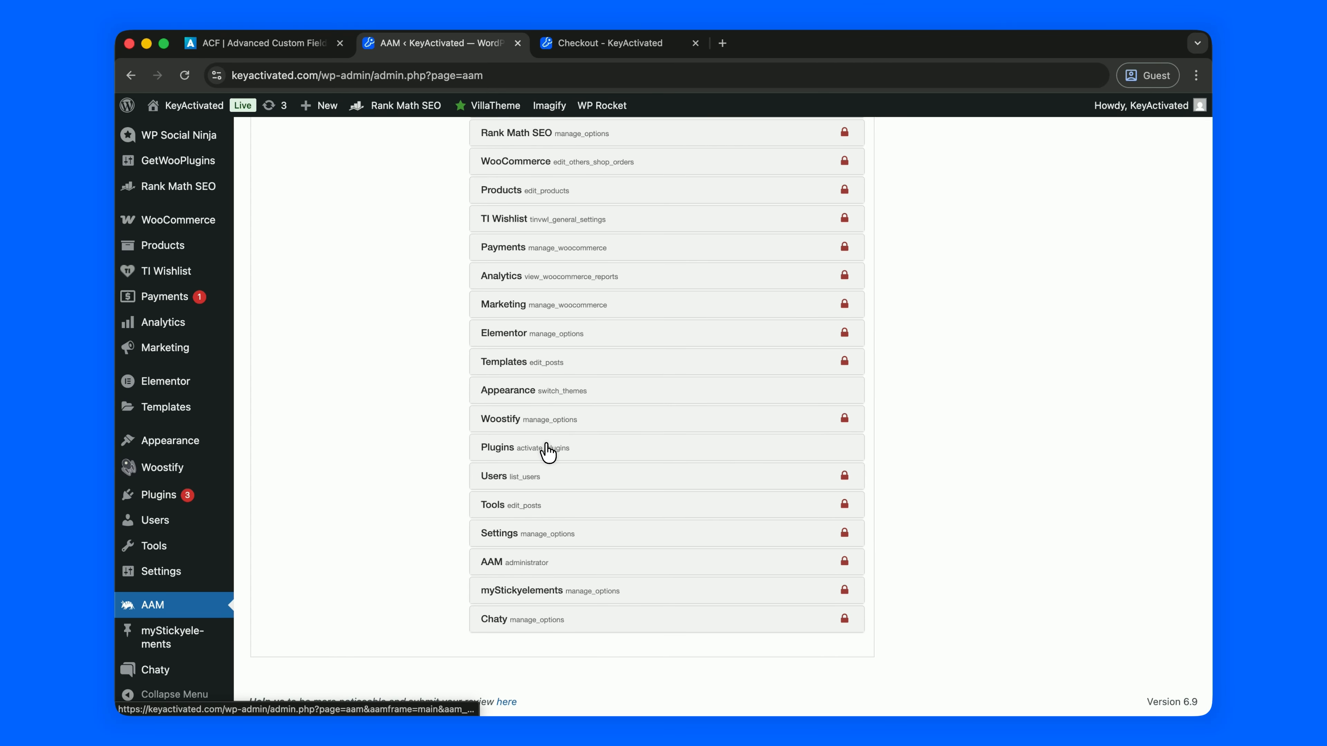
- Log out, sign in as Temp with its password, and check the Appearance menu
scroll(614, 353, "up", 15)
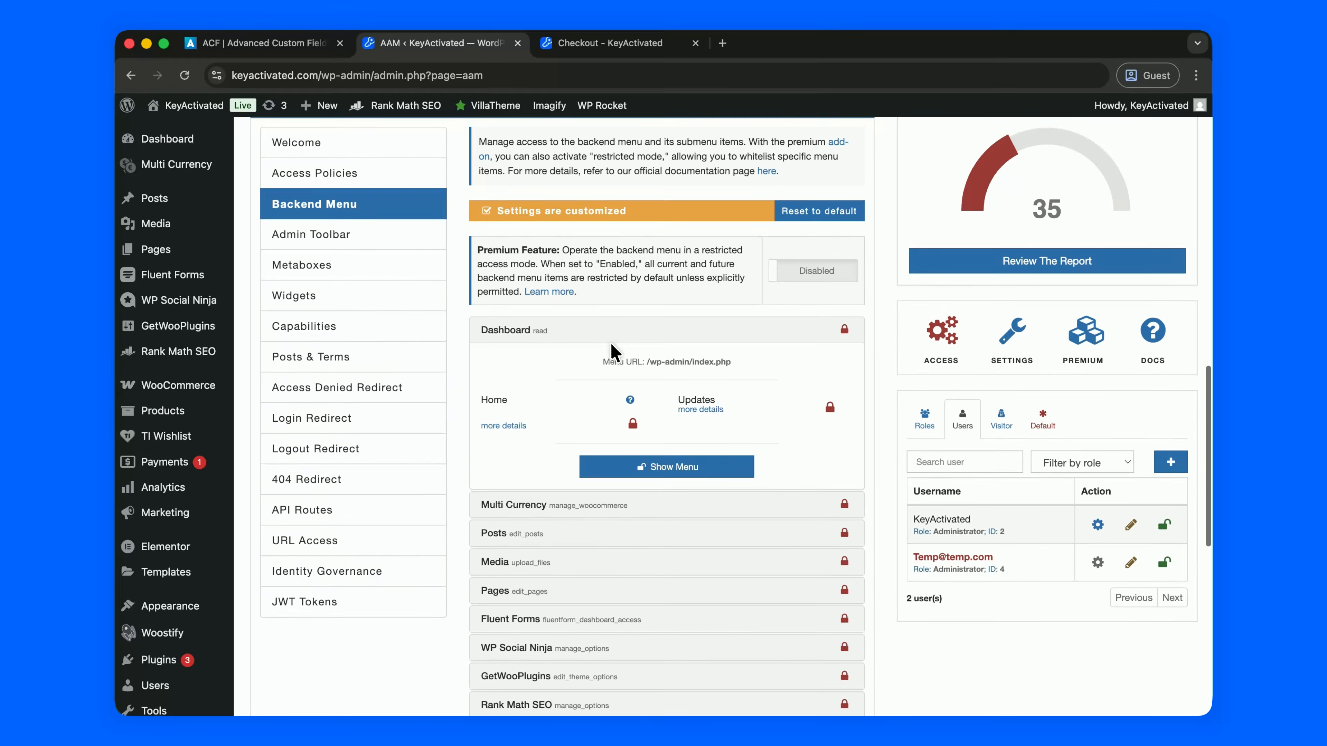
mouse_move(1150, 105)
left_click(1102, 173)
type("Temp")
left_click(652, 401)
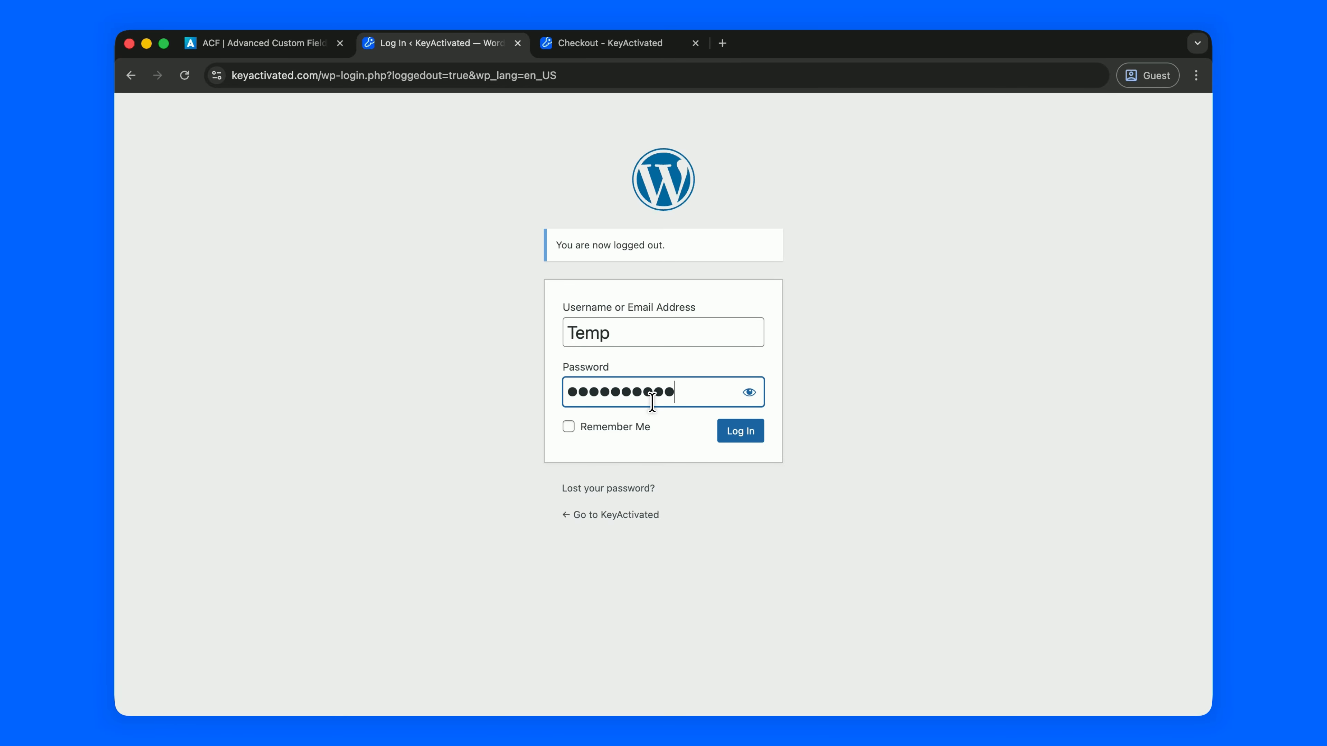
left_click(737, 431)
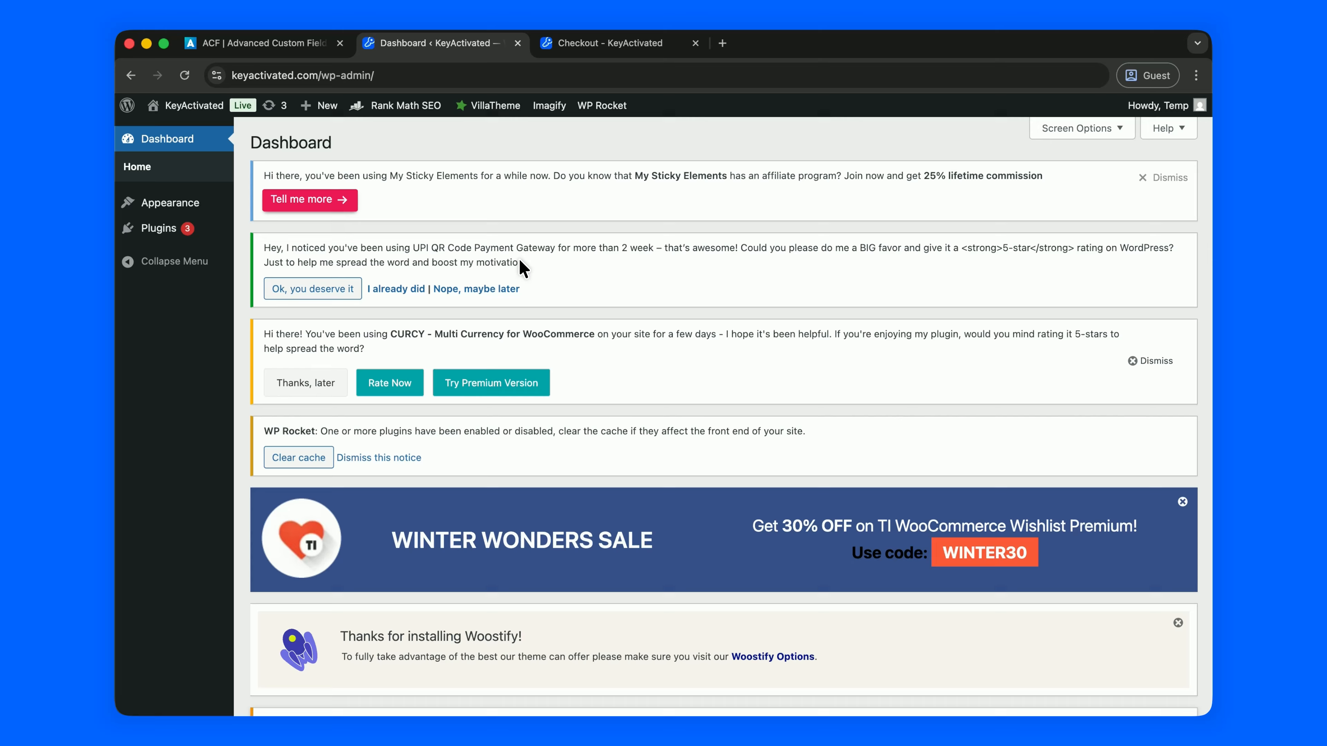
mouse_move(142, 204)
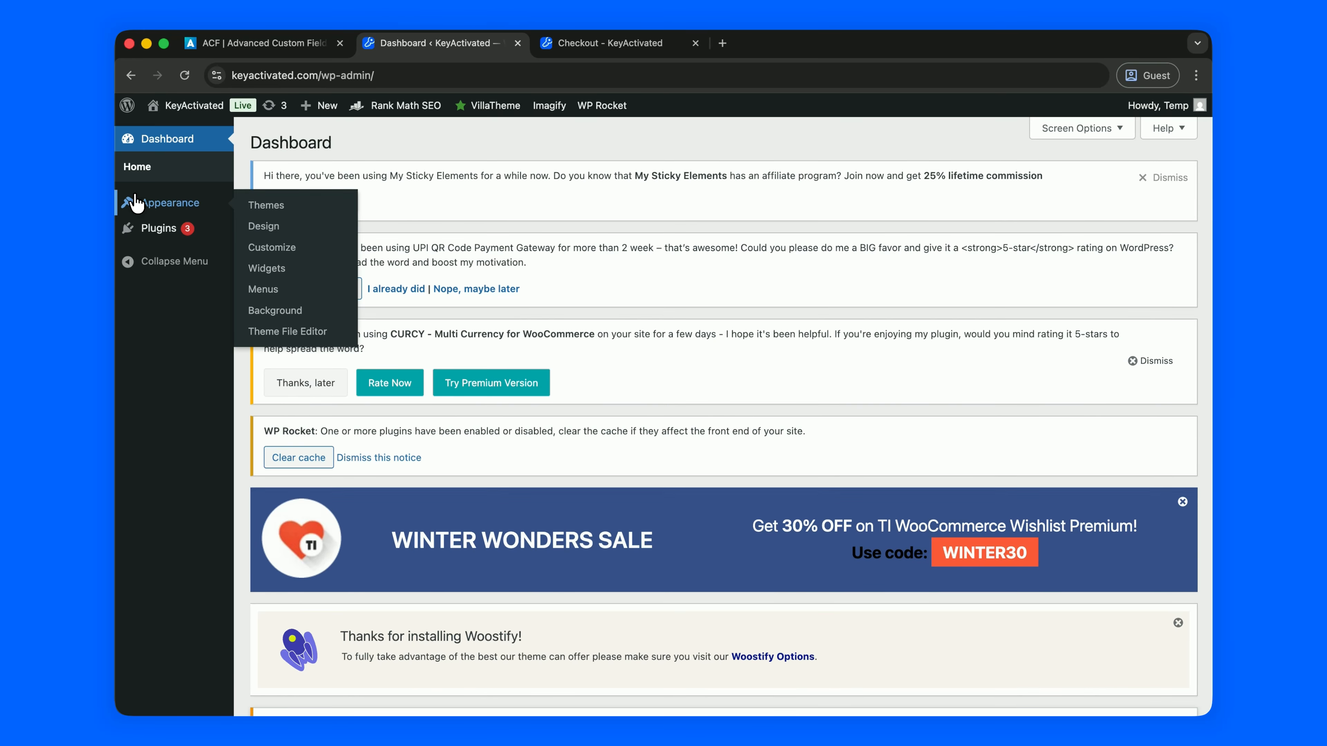